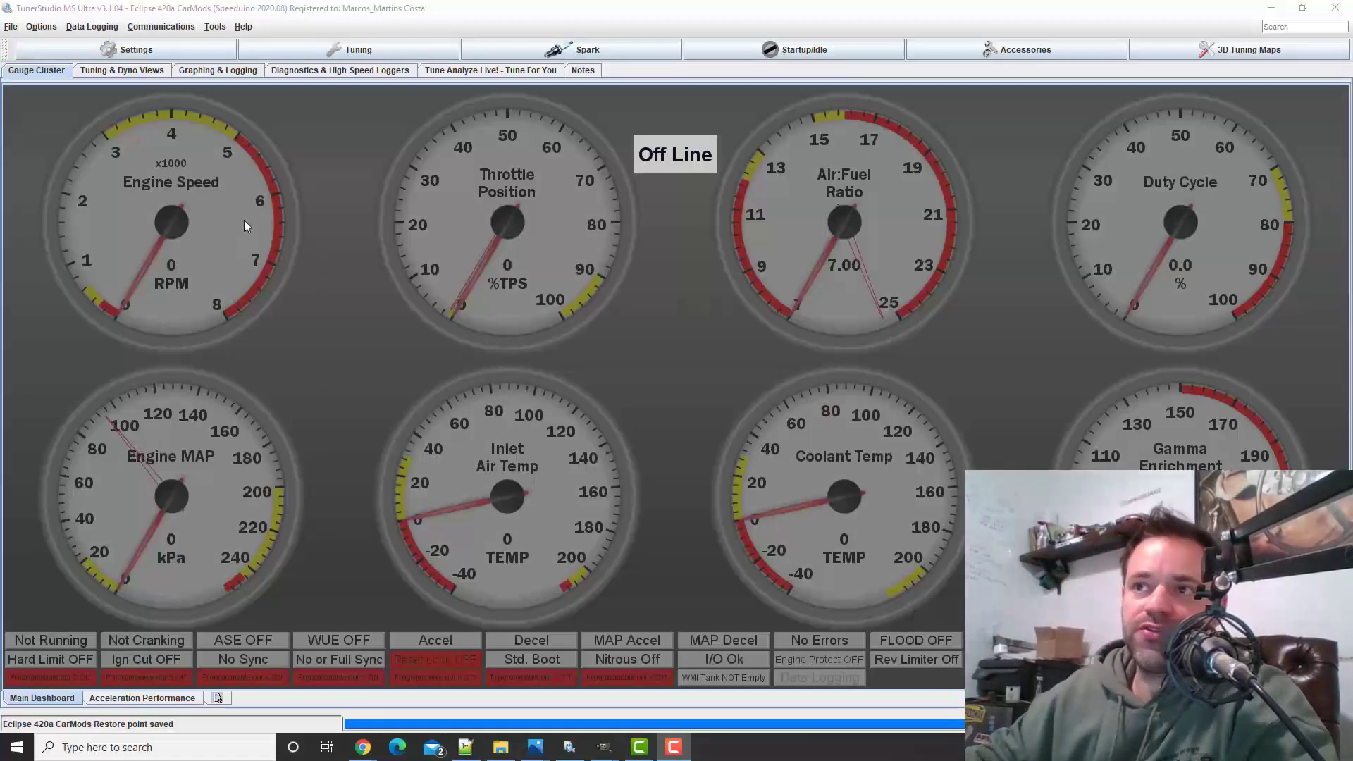
Check the Required Fuel calculator for the 1996 cc engine with 1100 injector flow, keeping 3.0 ms
{"action": "left_click", "coordinate": [132, 57]}
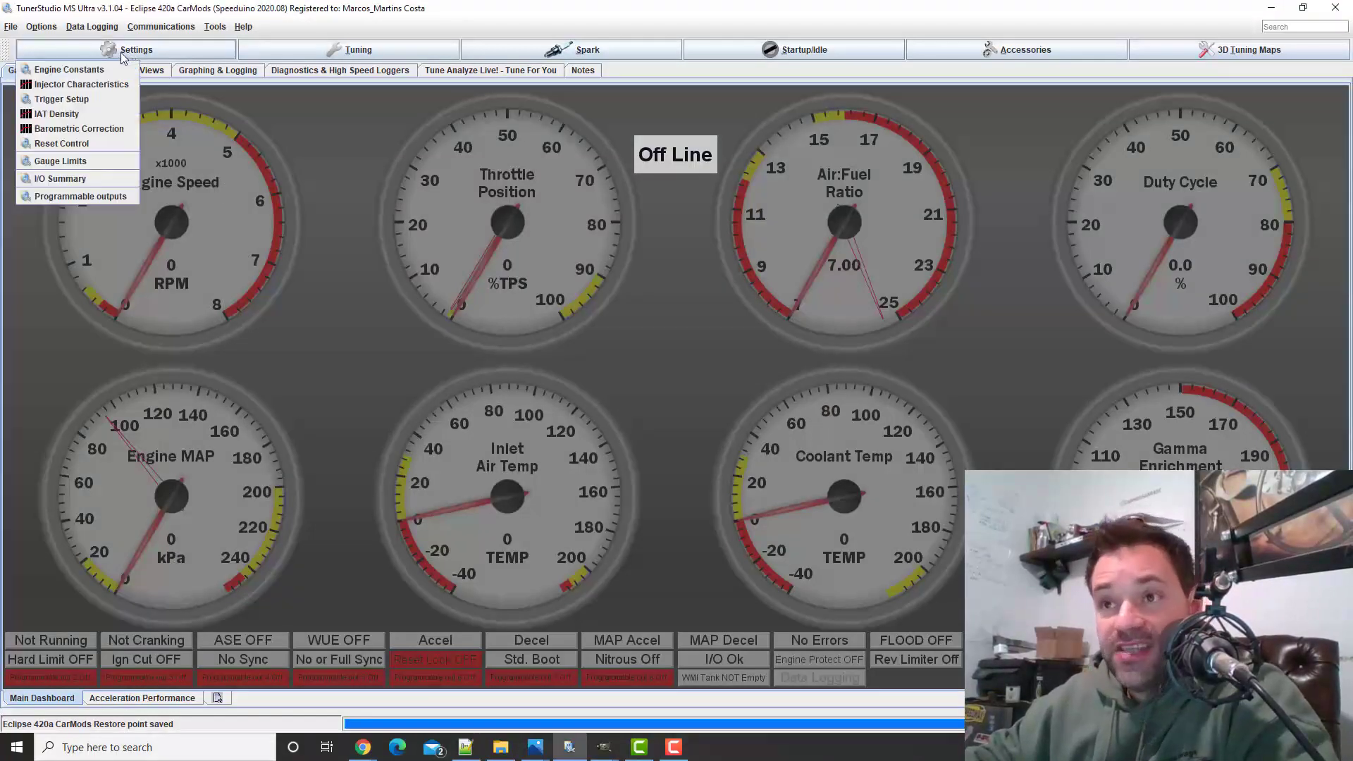
{"action": "left_click", "coordinate": [68, 69]}
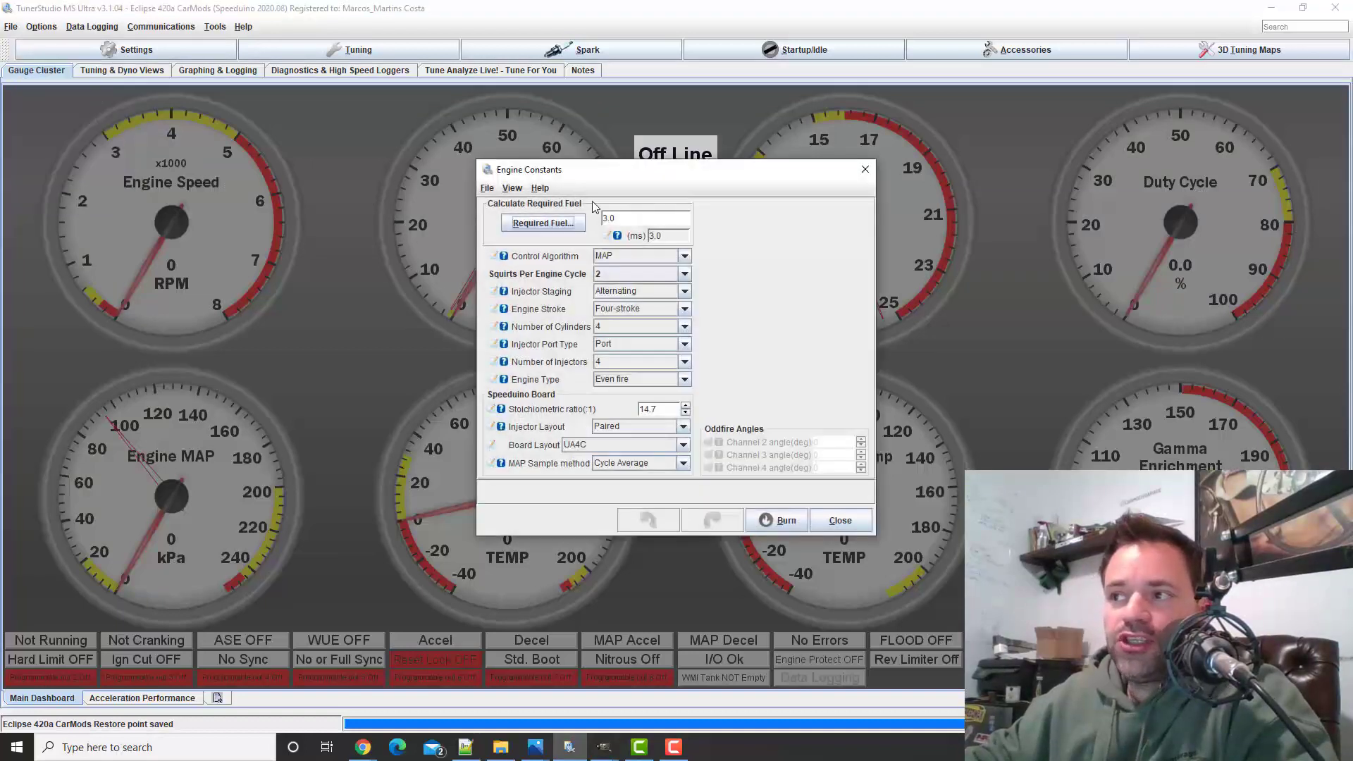
{"action": "left_click", "coordinate": [551, 226]}
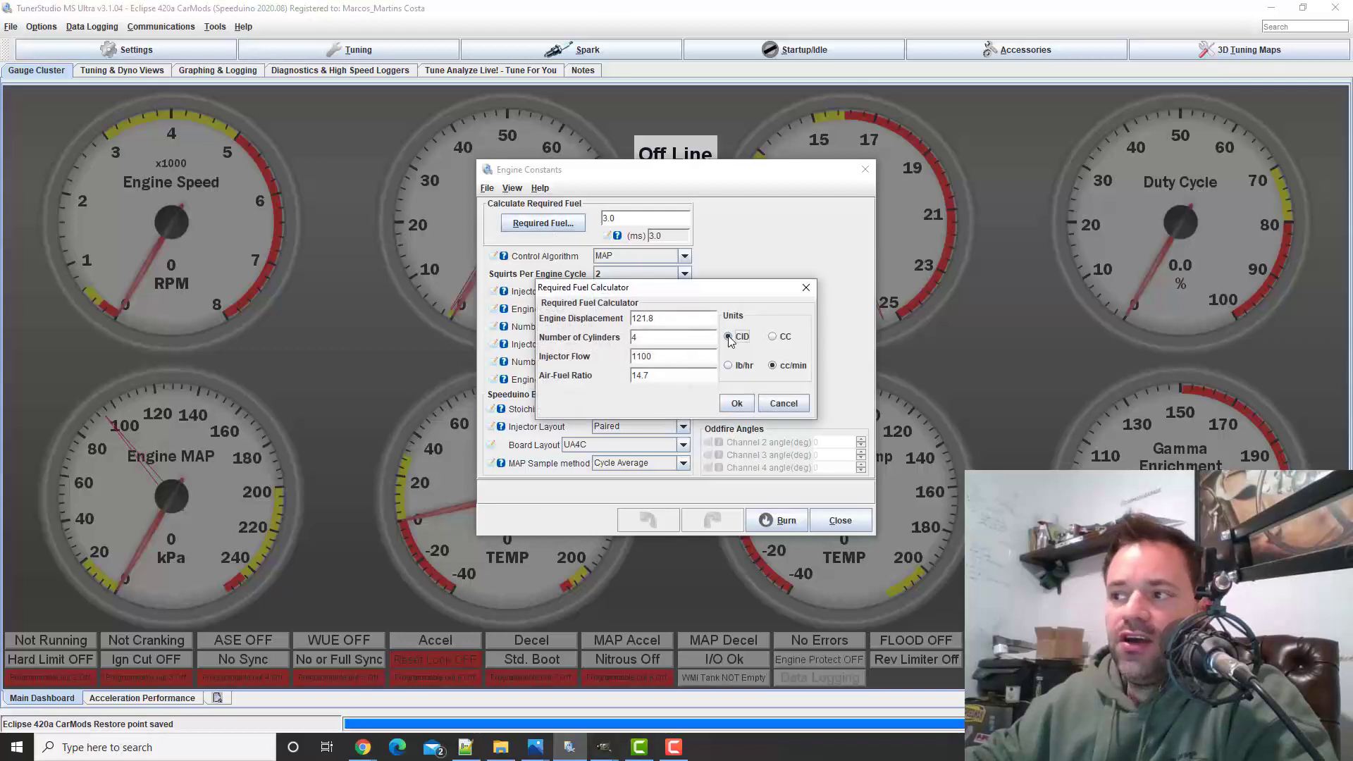
{"action": "left_click", "coordinate": [772, 338]}
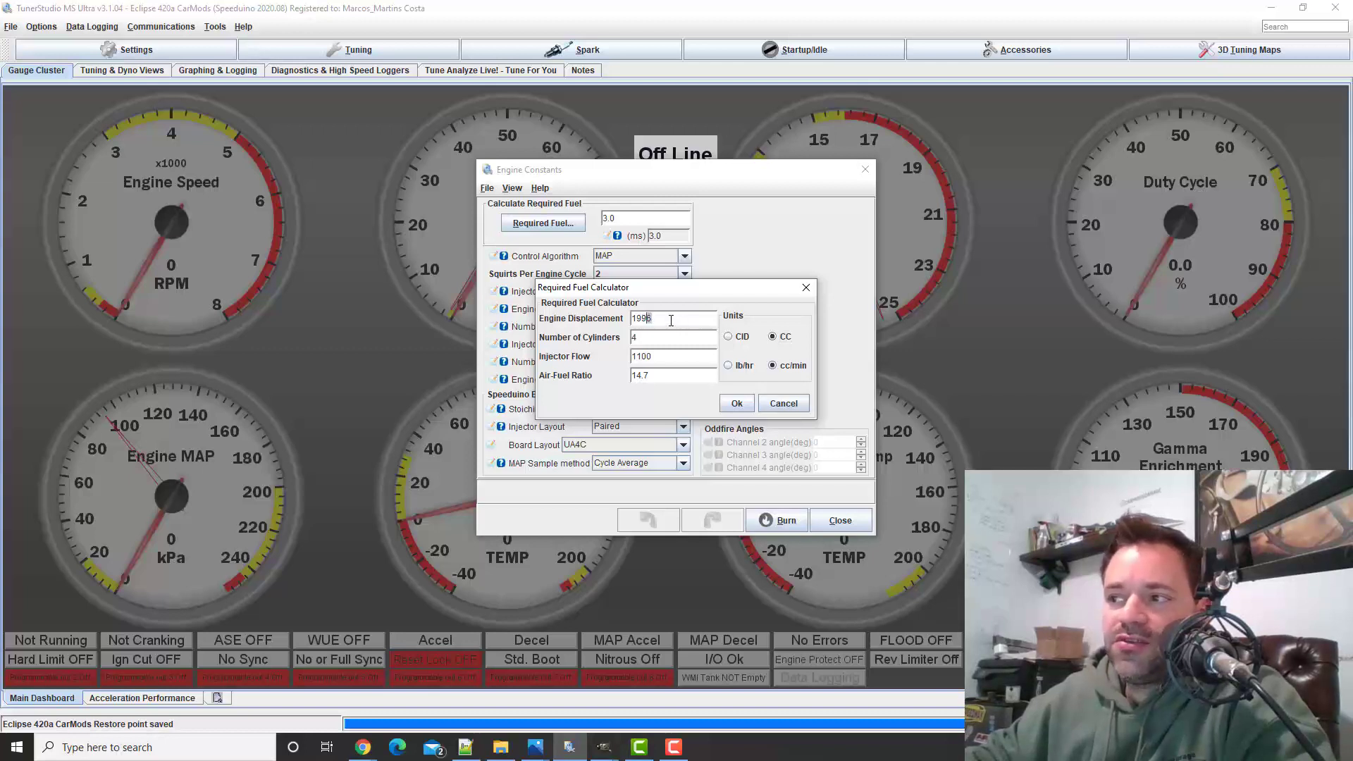
{"action": "left_click", "coordinate": [737, 337]}
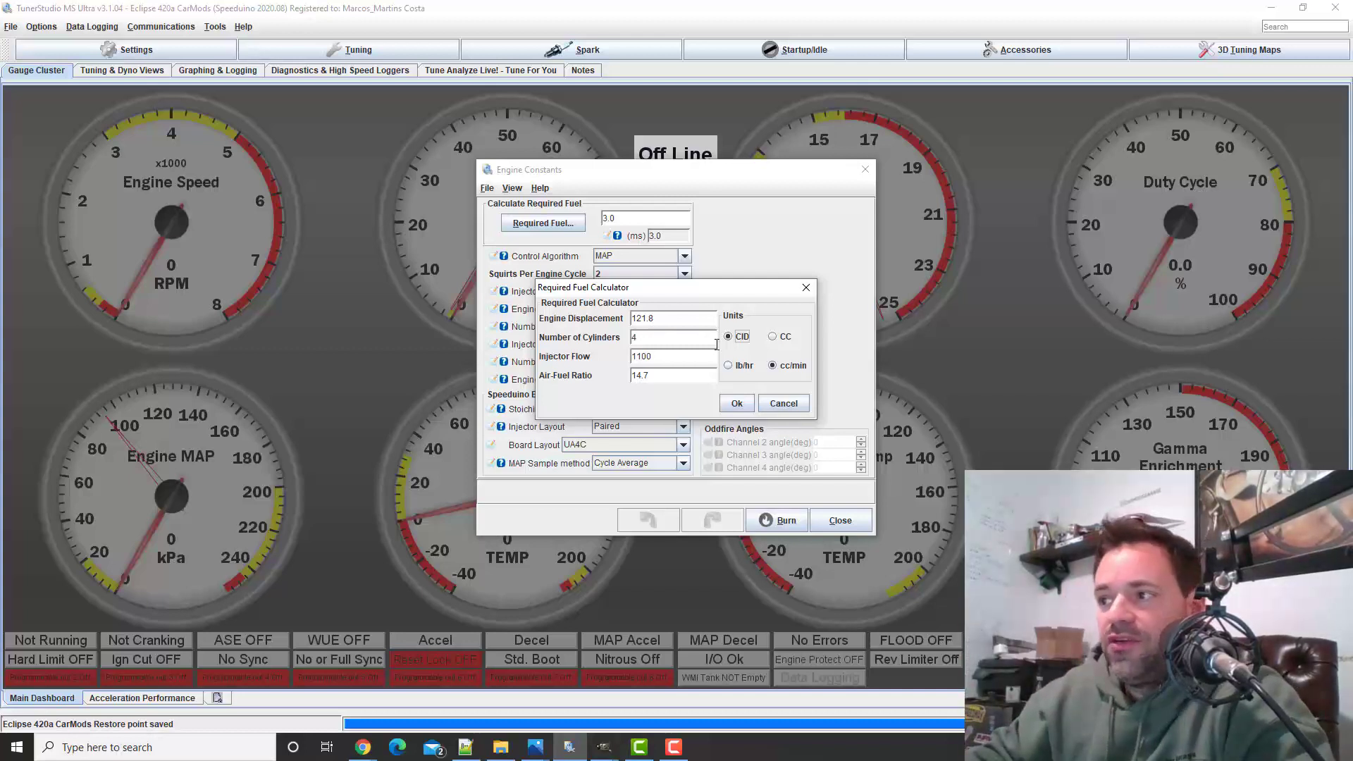
{"action": "left_click", "coordinate": [773, 337]}
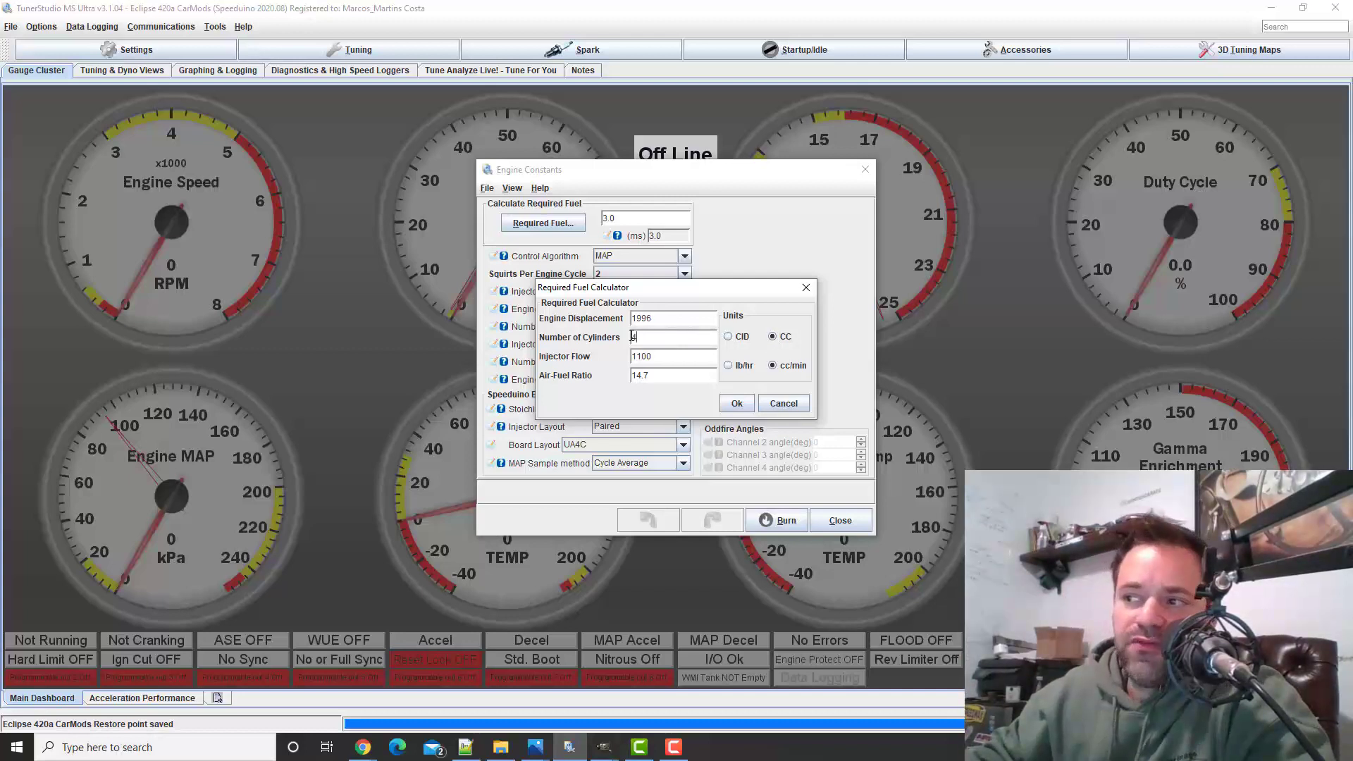
{"action": "left_click_drag", "start_coordinate": [660, 354], "coordinate": [635, 369]}
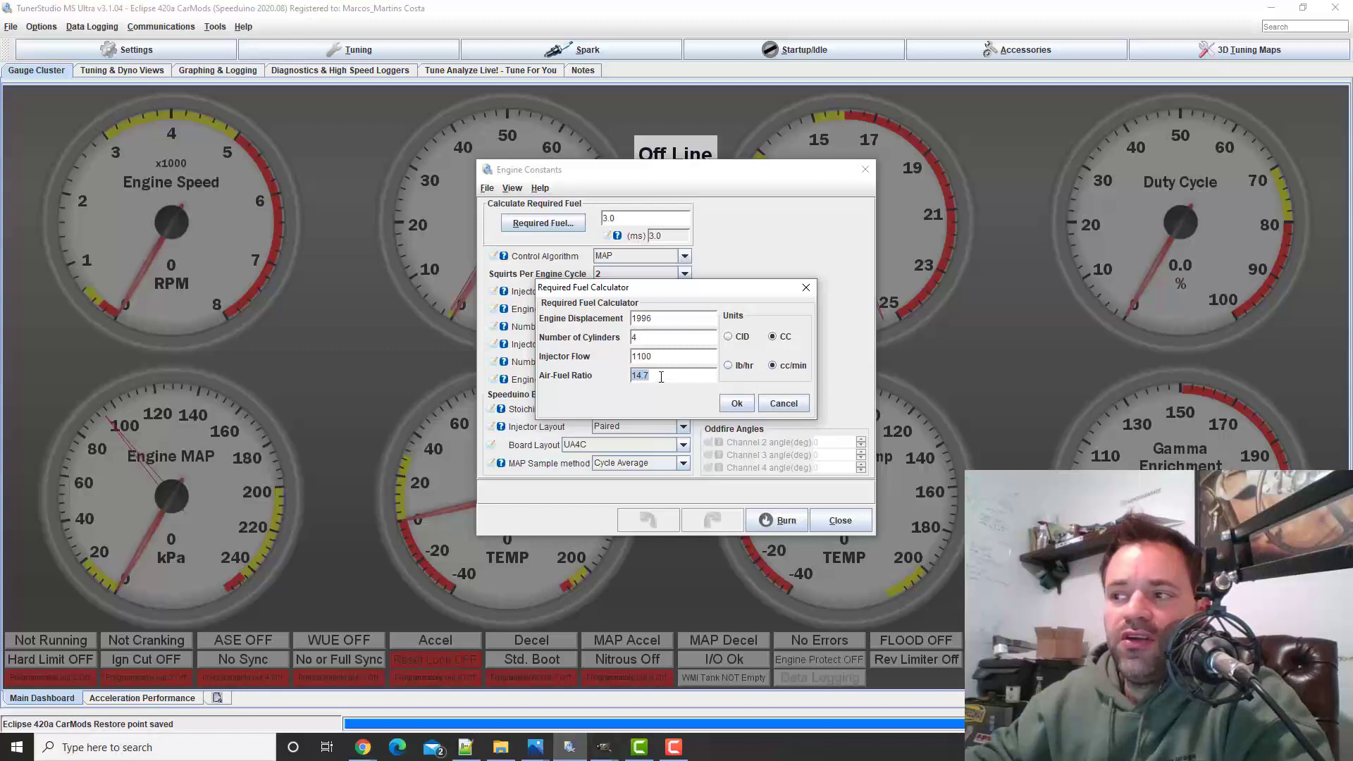
{"action": "left_click", "coordinate": [778, 405]}
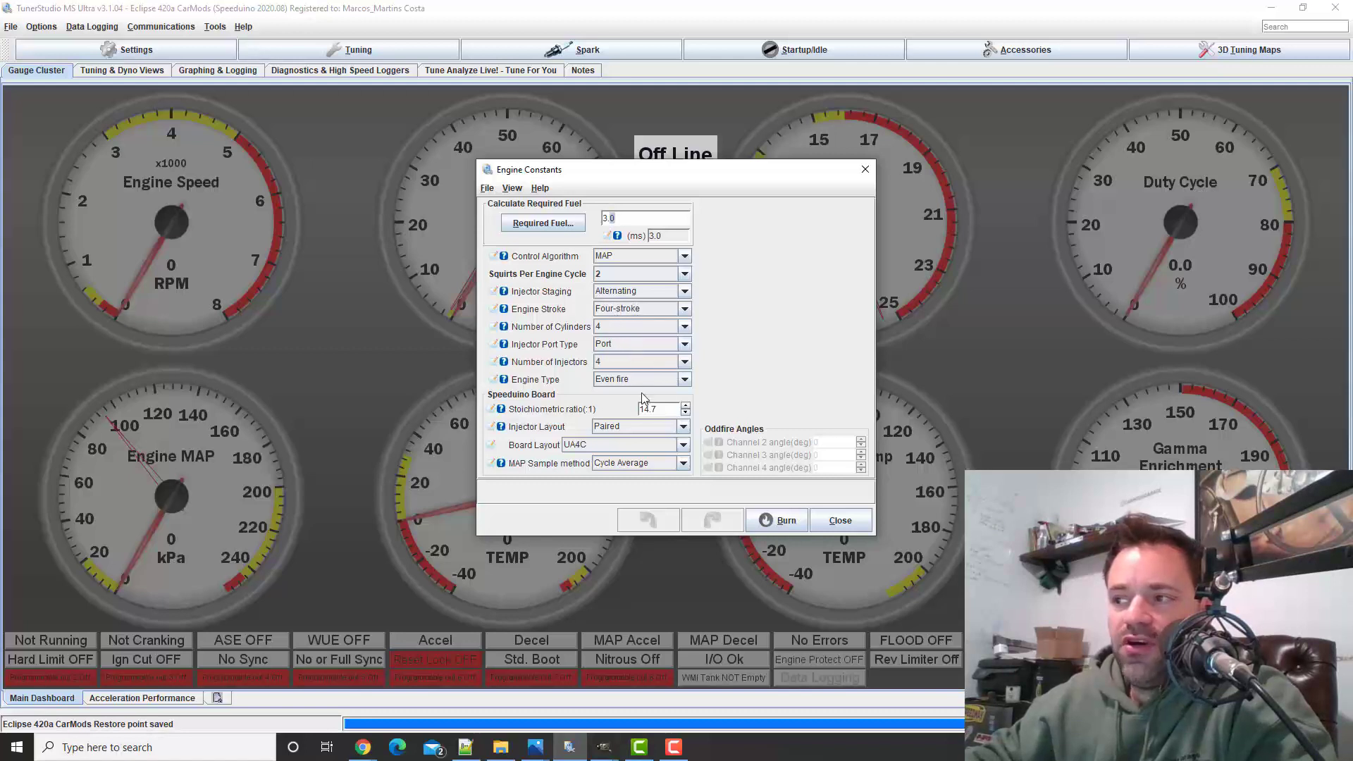
Set Injector Layout to Sequential and read the help explanation of the layout options
{"action": "left_click", "coordinate": [632, 428]}
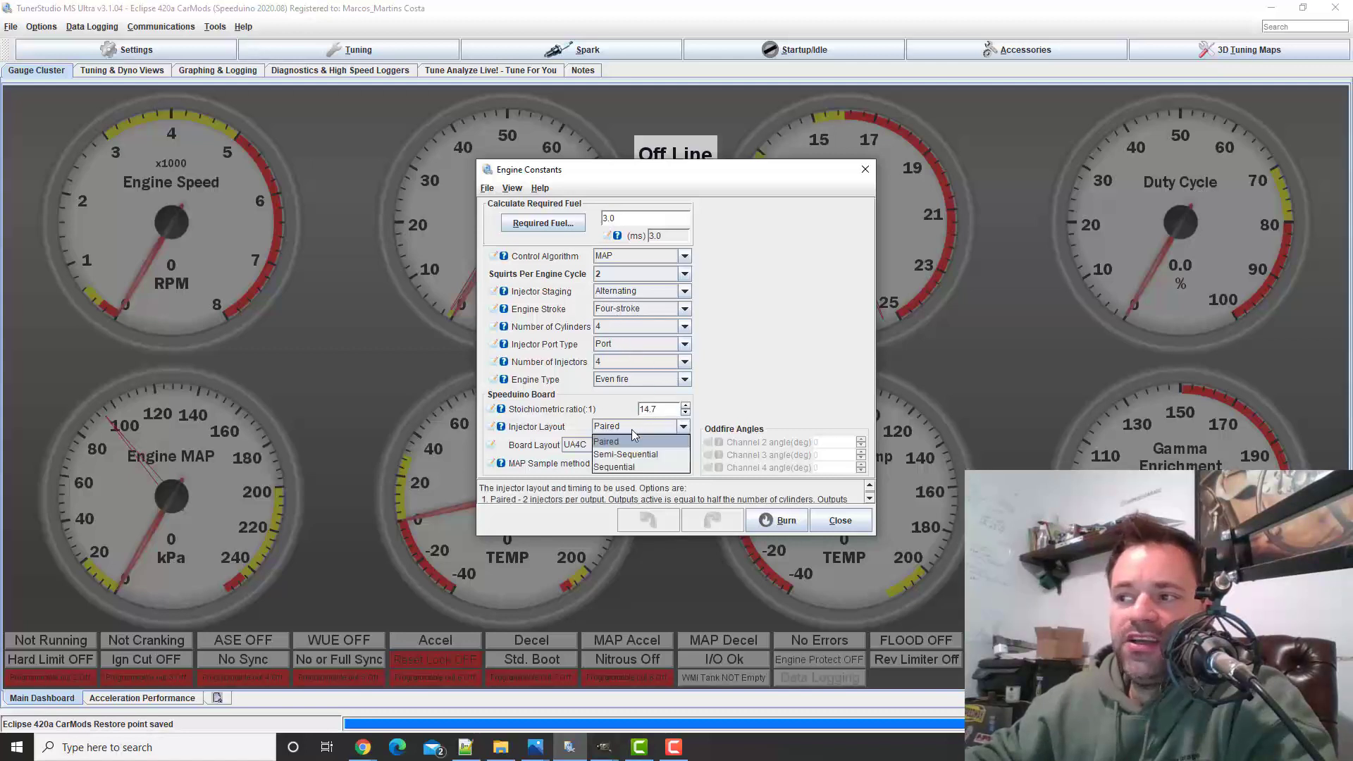
{"action": "left_click", "coordinate": [626, 467]}
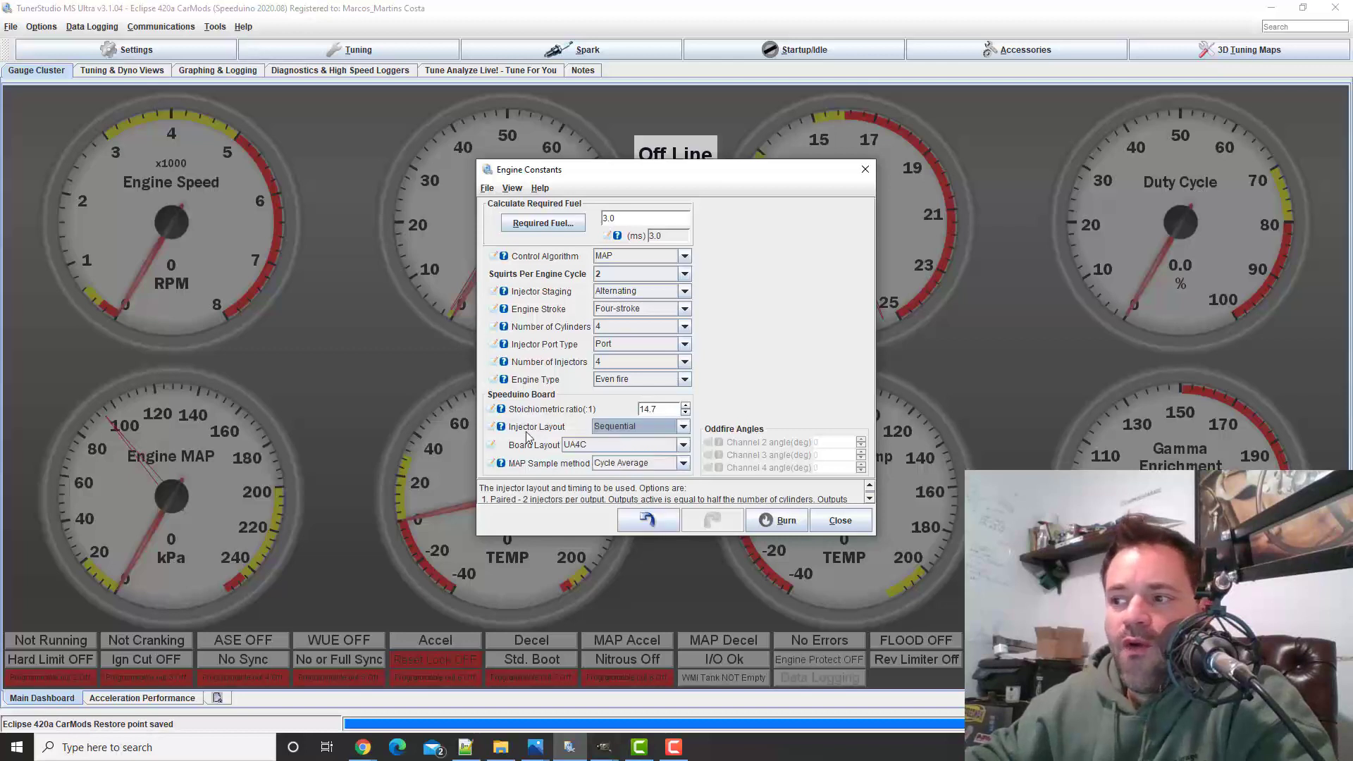
{"action": "left_click", "coordinate": [502, 428]}
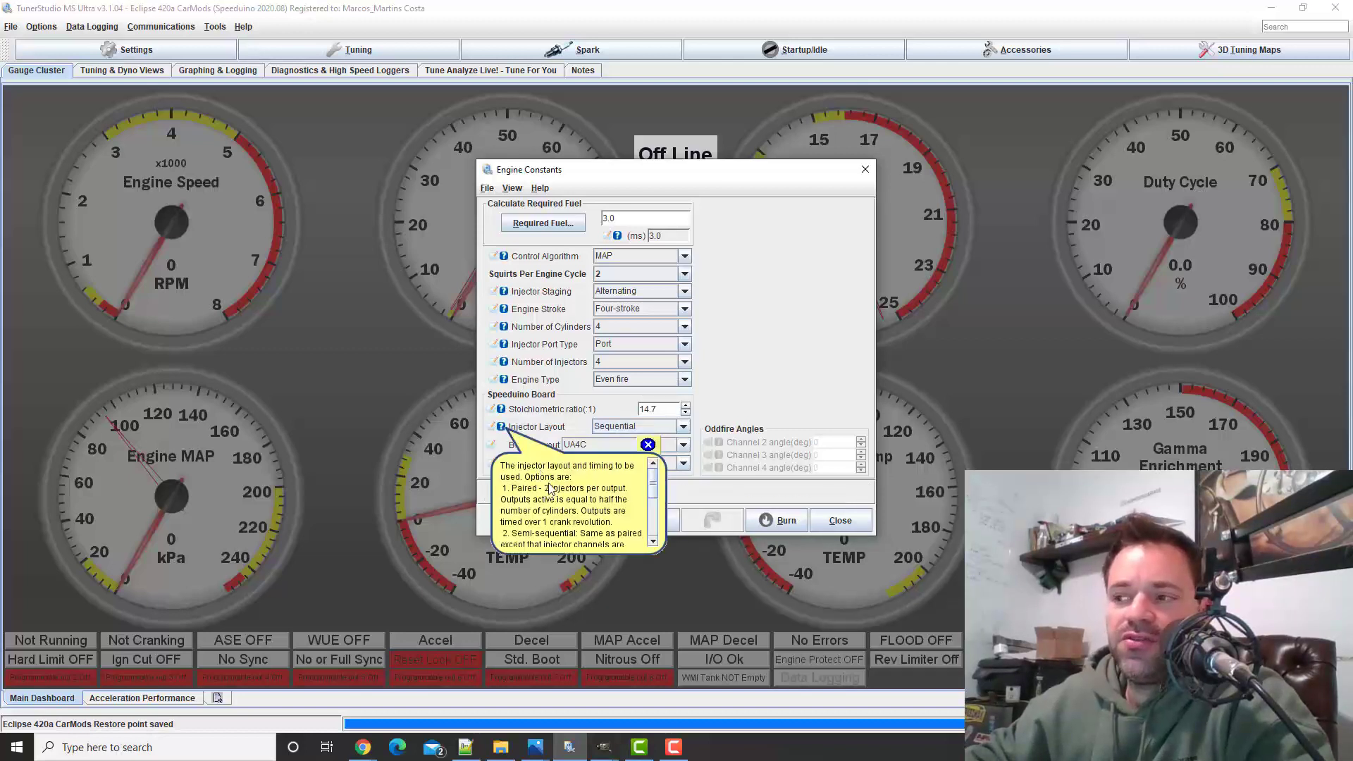
{"action": "scroll", "coordinate": [556, 500], "scroll_direction": "down", "scroll_amount": 2}
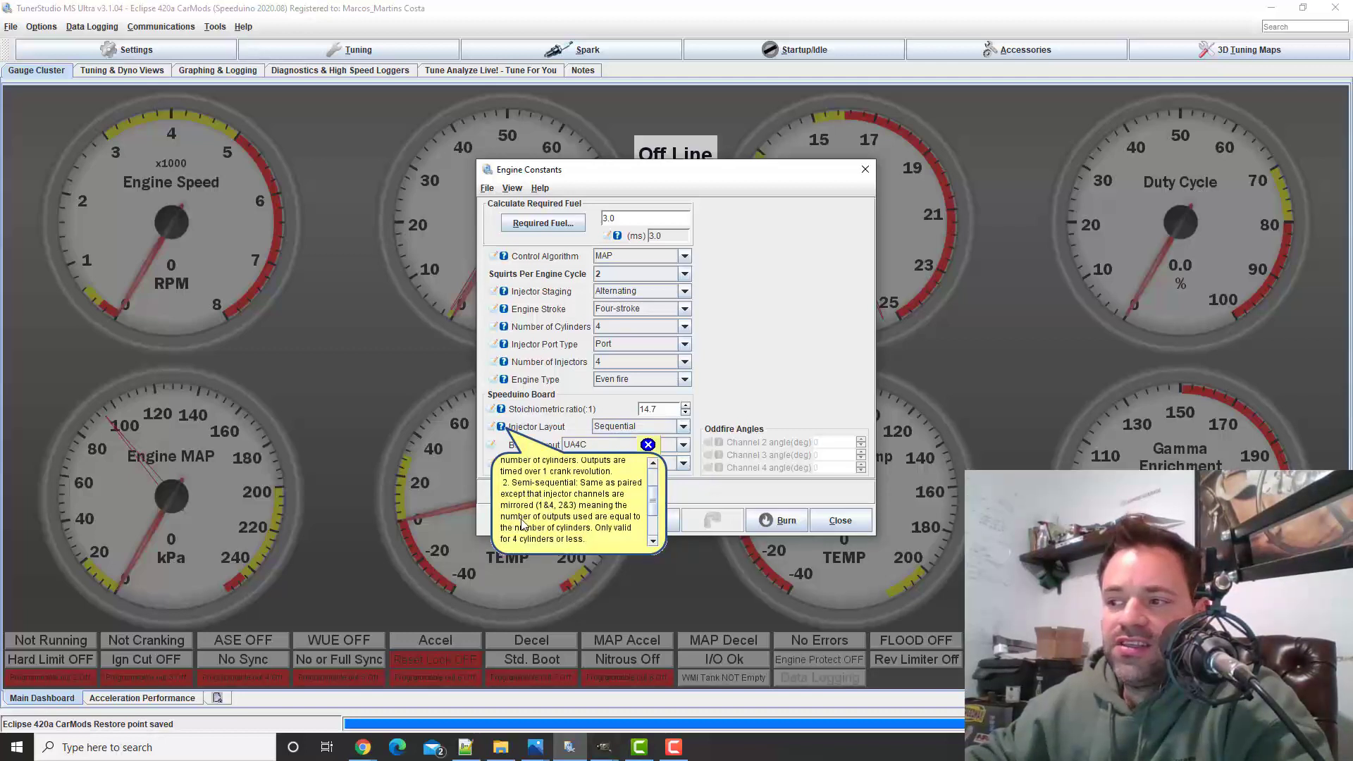
{"action": "scroll", "coordinate": [523, 522], "scroll_direction": "down", "scroll_amount": 1}
{"action": "scroll", "coordinate": [518, 539], "scroll_direction": "down", "scroll_amount": 1}
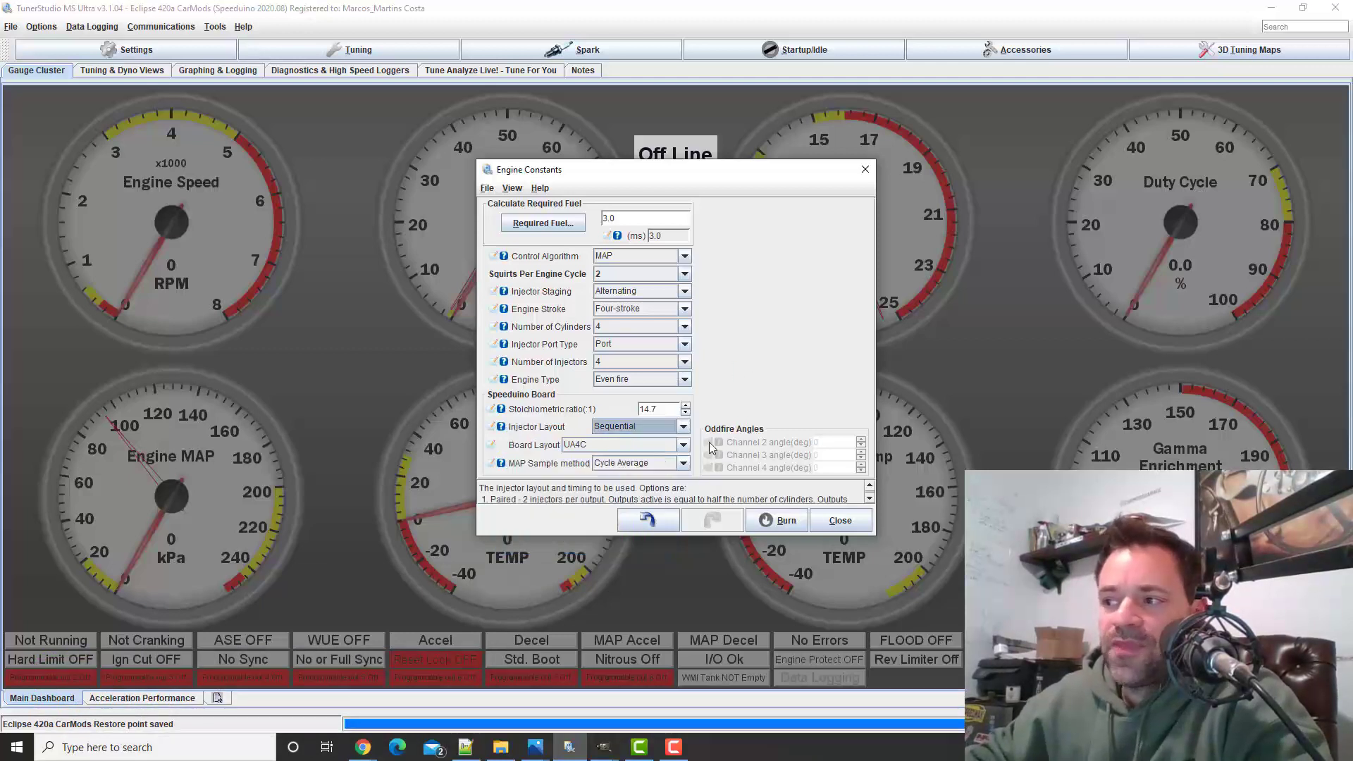
Open Trigger Setup and review the DSM 420a trigger pattern
{"action": "left_click", "coordinate": [840, 520]}
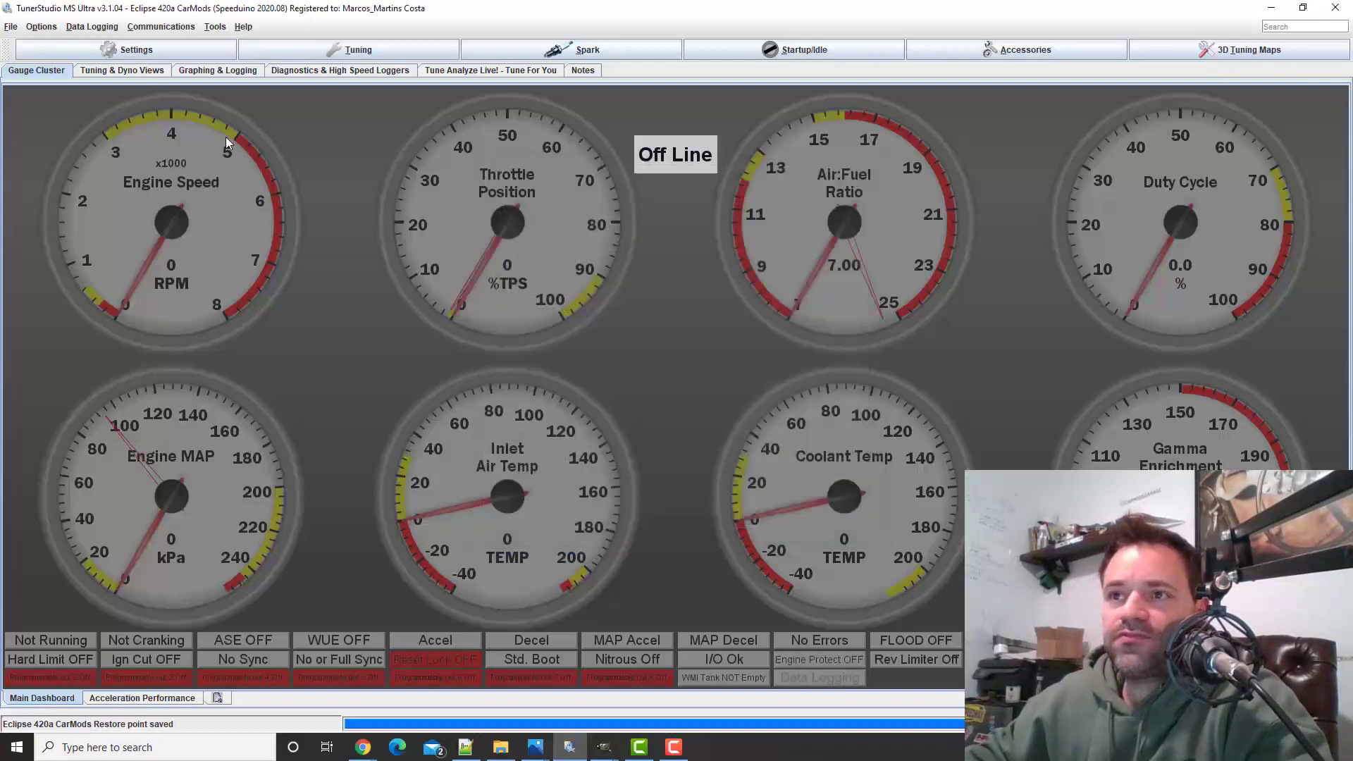
{"action": "left_click", "coordinate": [134, 50]}
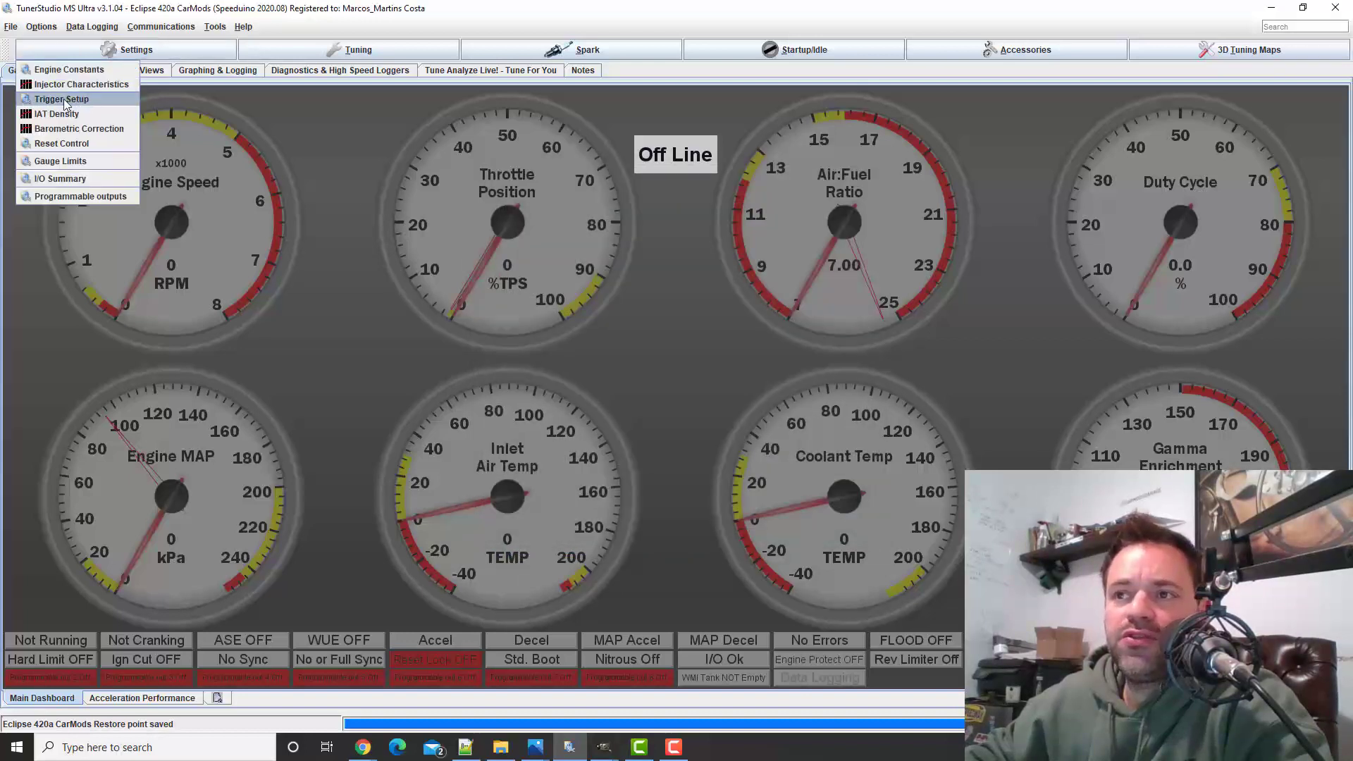
{"action": "left_click", "coordinate": [84, 99]}
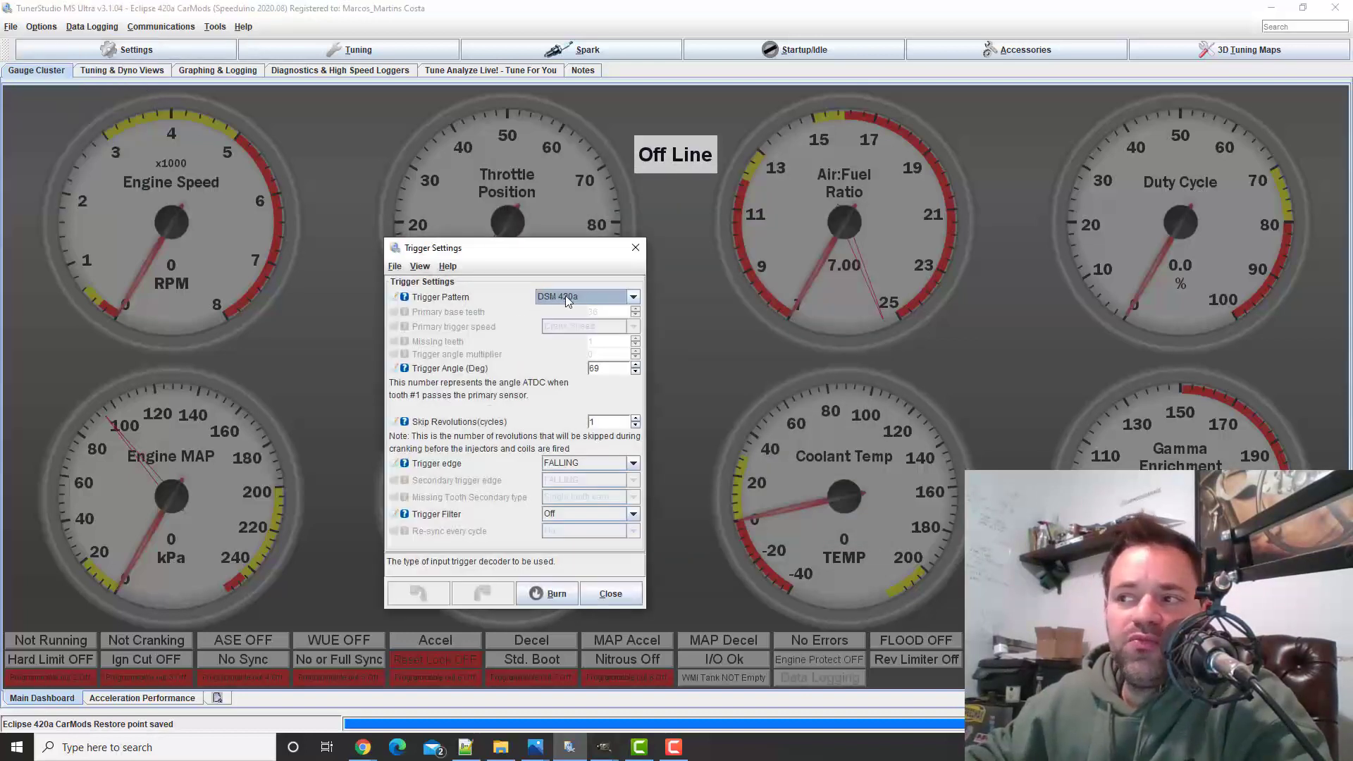
{"action": "left_click", "coordinate": [598, 296]}
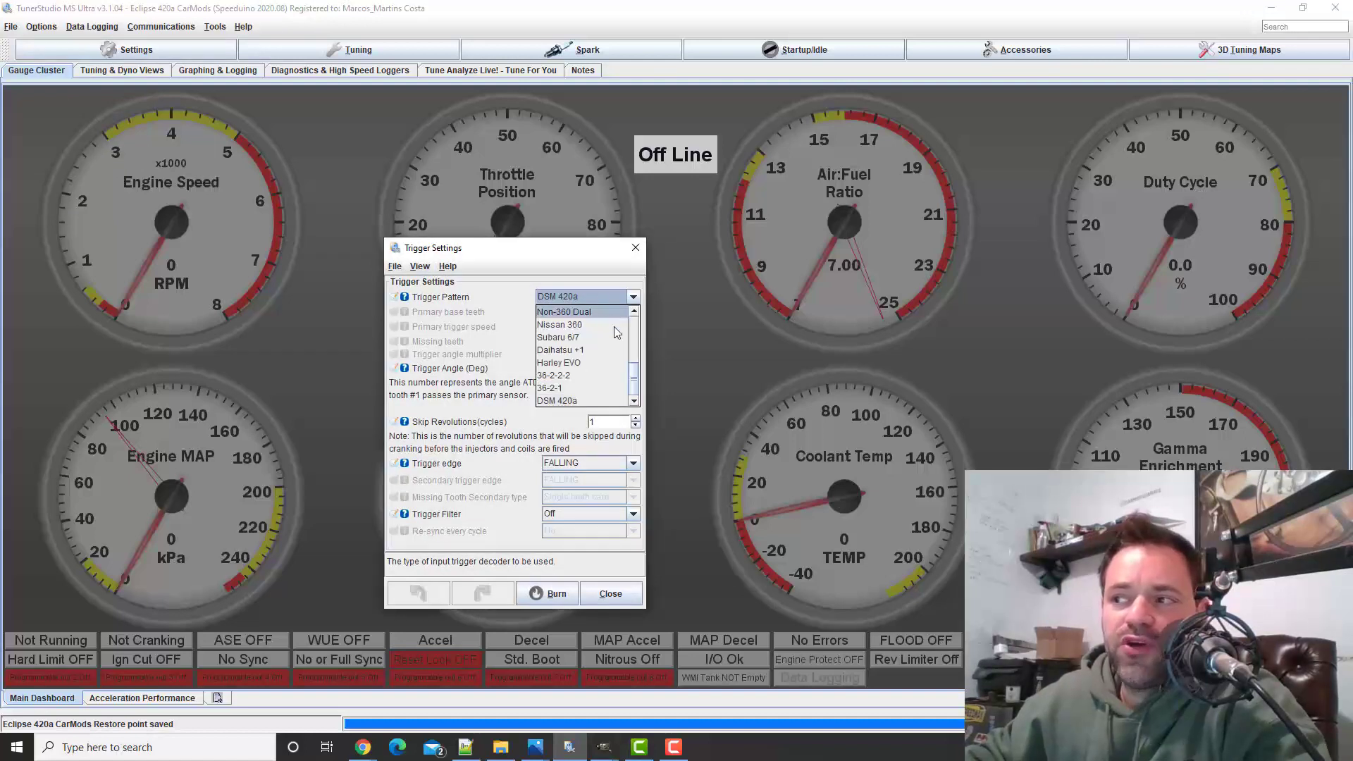
{"action": "left_click_drag", "start_coordinate": [634, 356], "coordinate": [635, 377]}
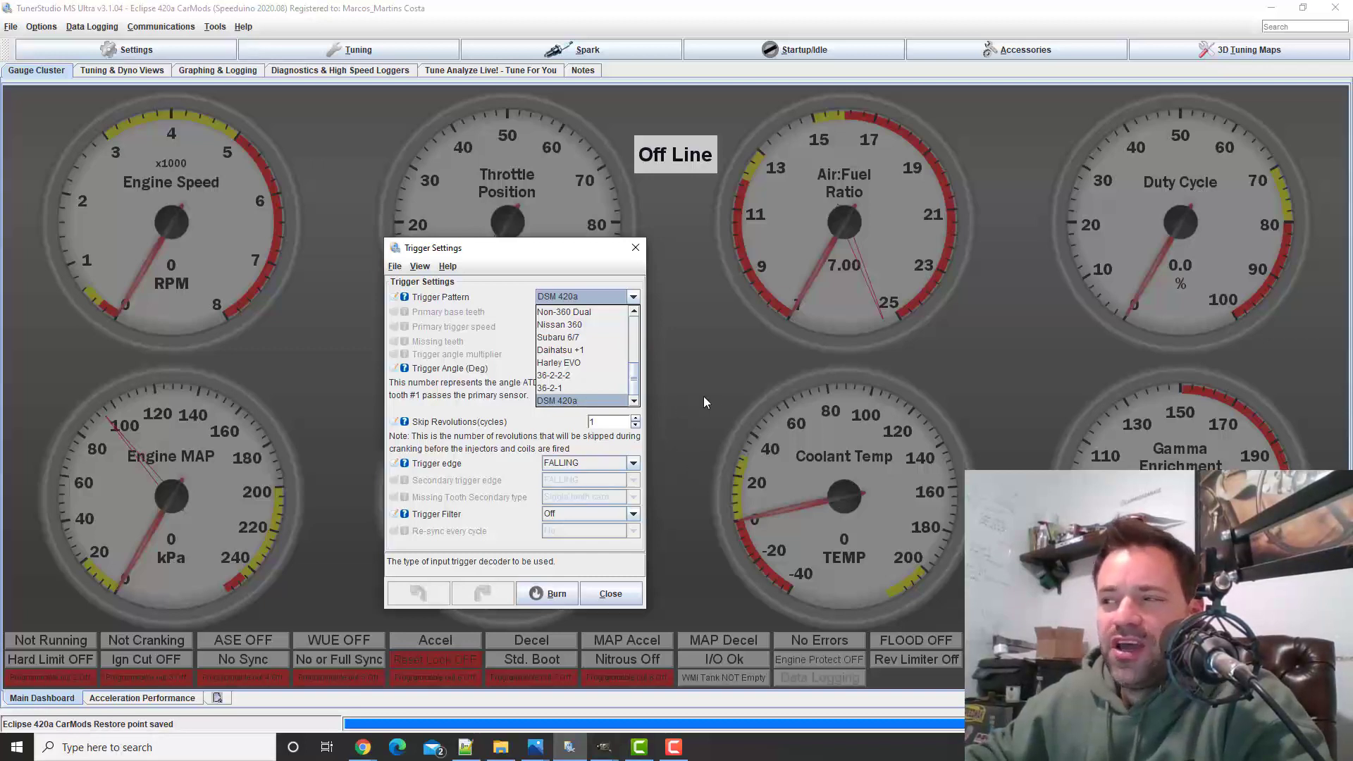
Run a Windows search for 'speedy', then return to the trigger settings
{"action": "left_click", "coordinate": [194, 746]}
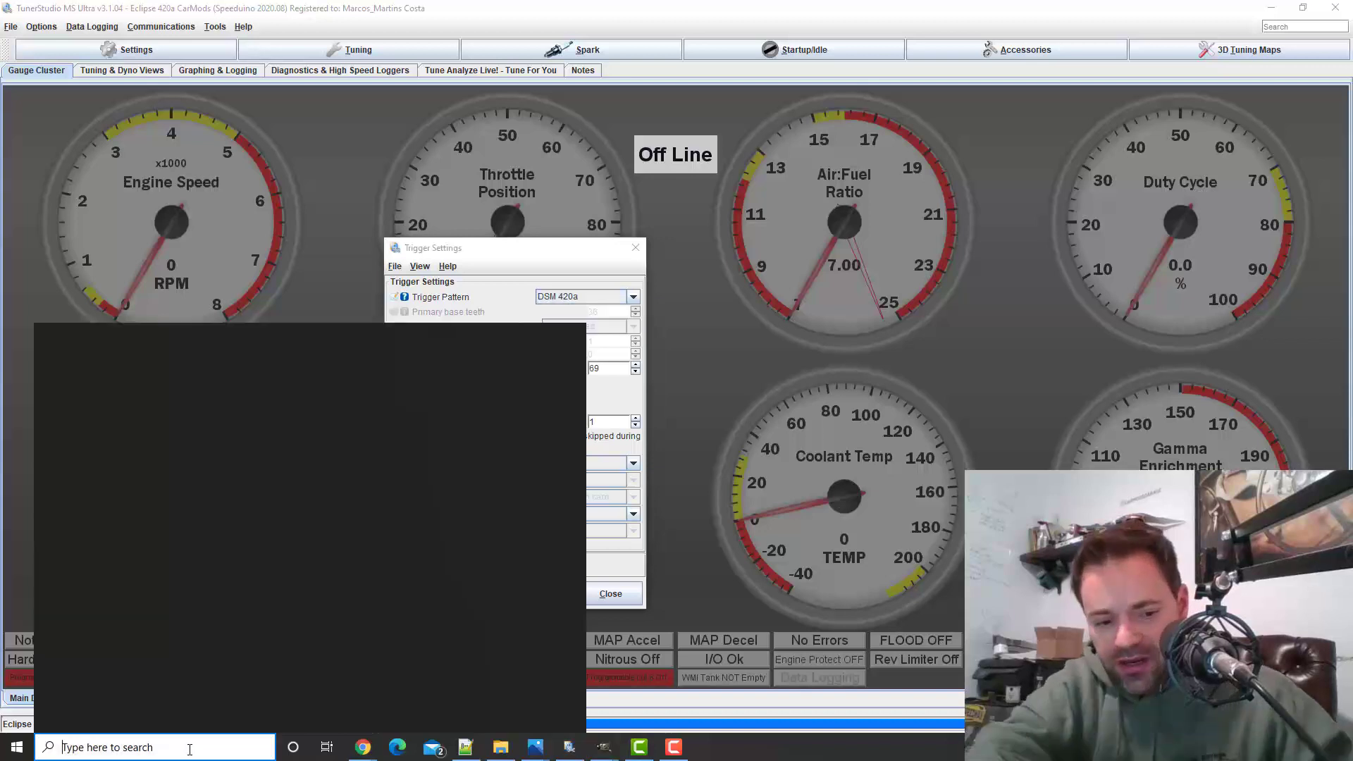
{"action": "type", "text": "speedy"}
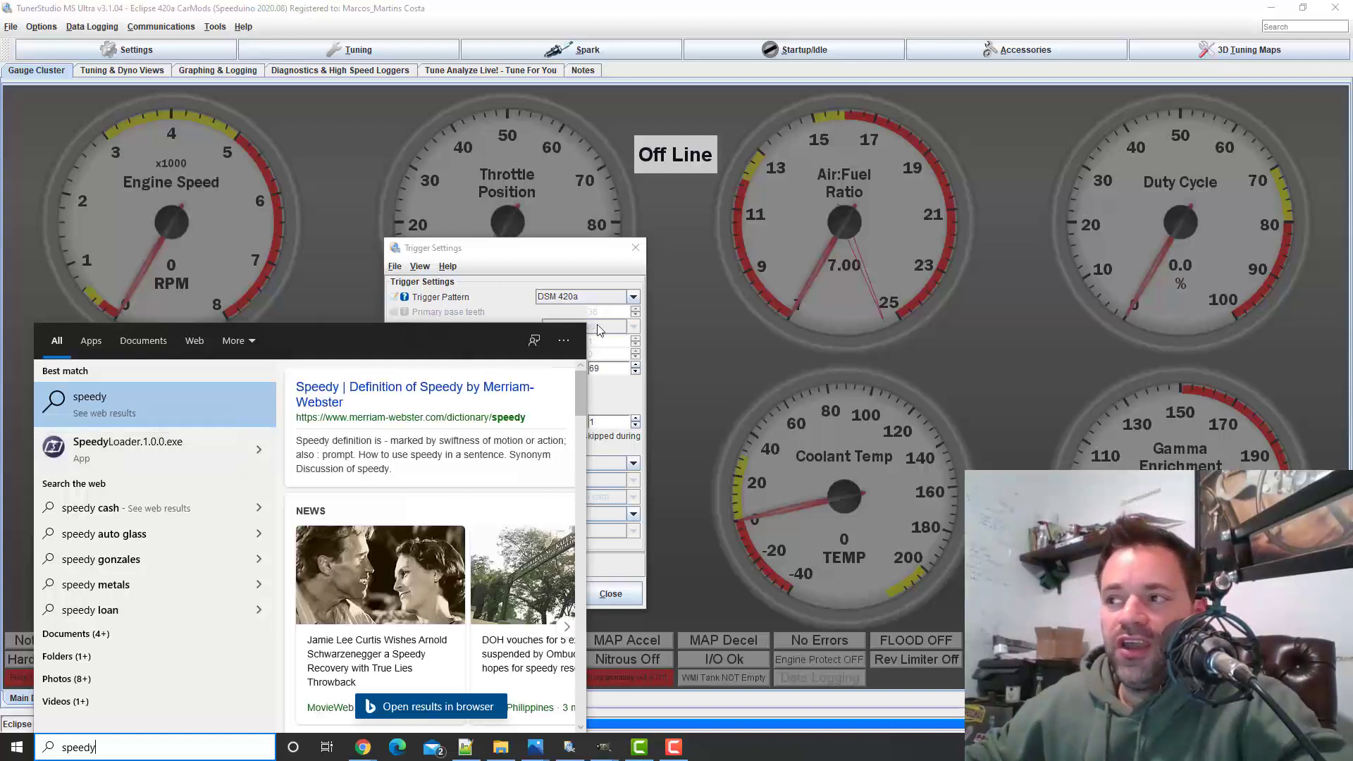
{"action": "left_click", "coordinate": [719, 310]}
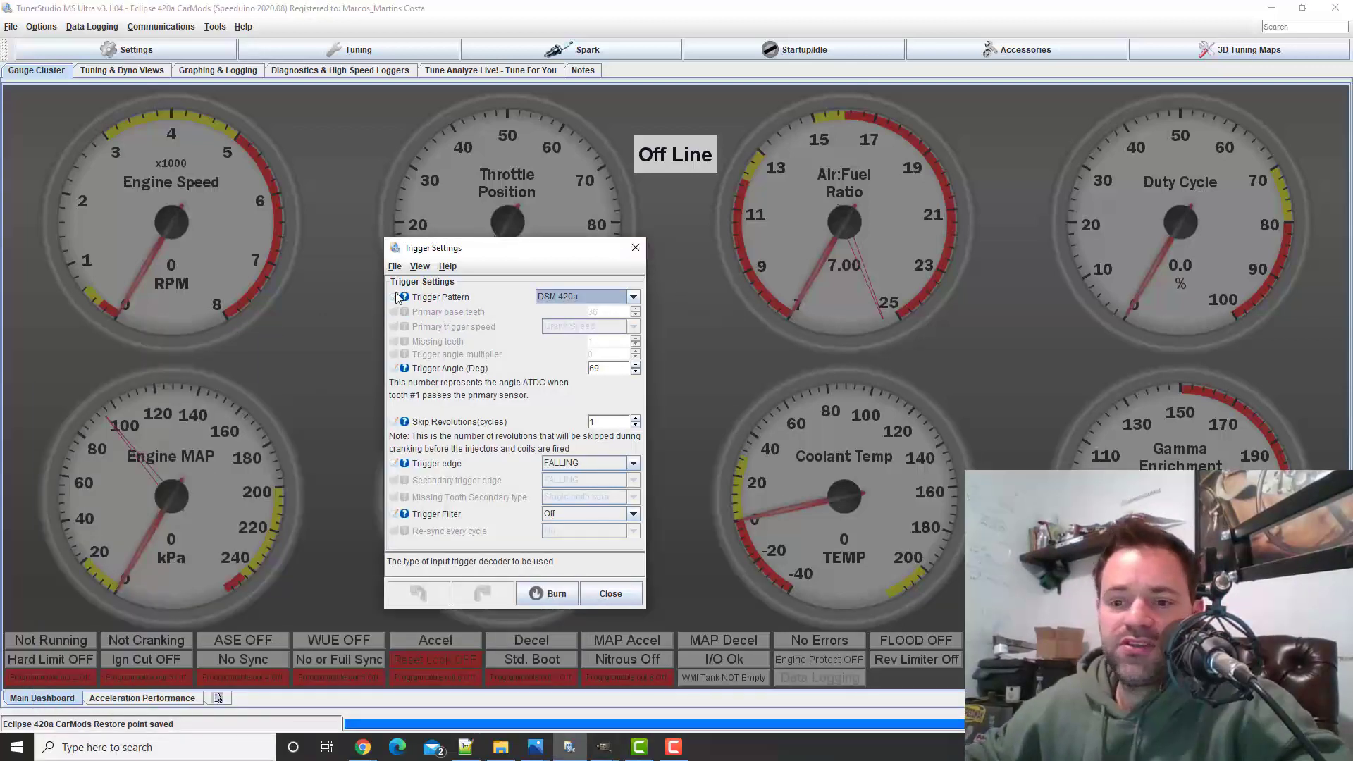
Change the trigger edge to RISING
{"action": "mouse_move", "coordinate": [408, 308]}
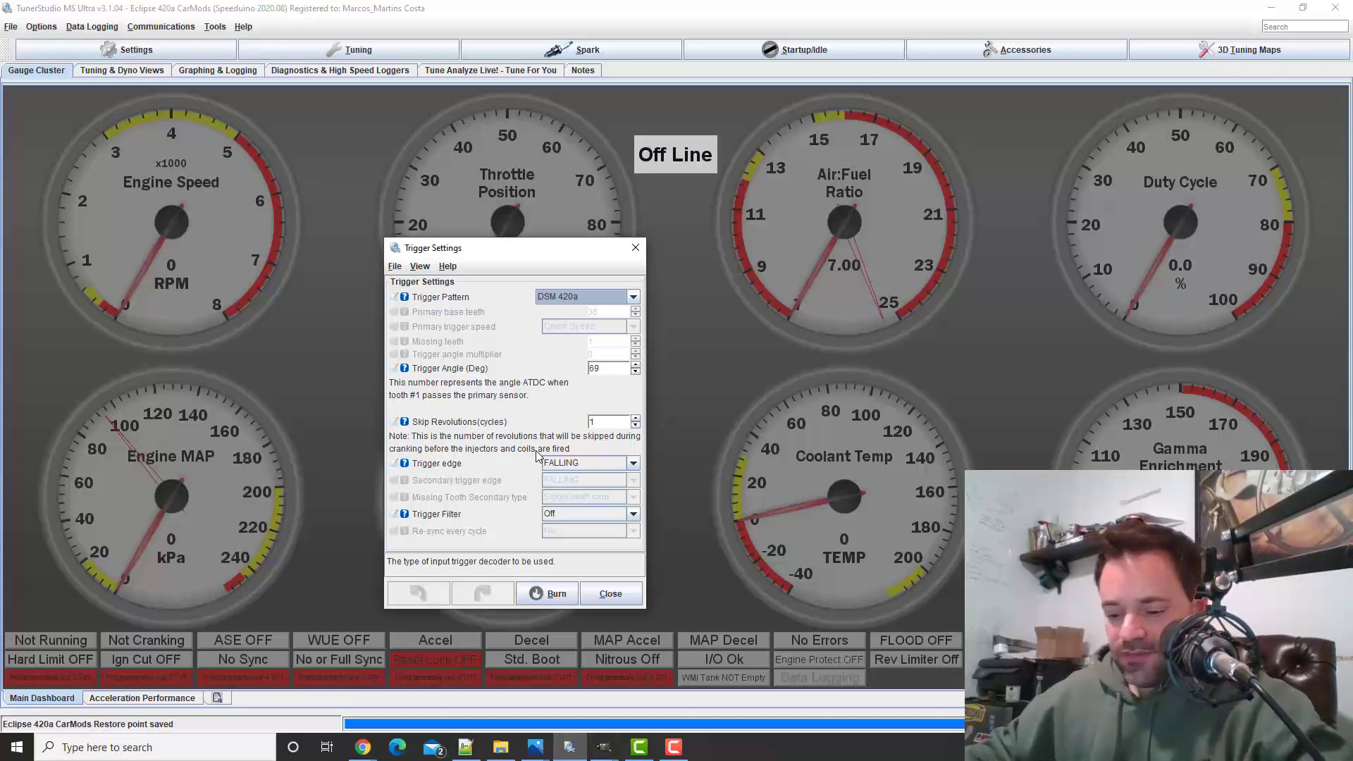
{"action": "left_click", "coordinate": [574, 463]}
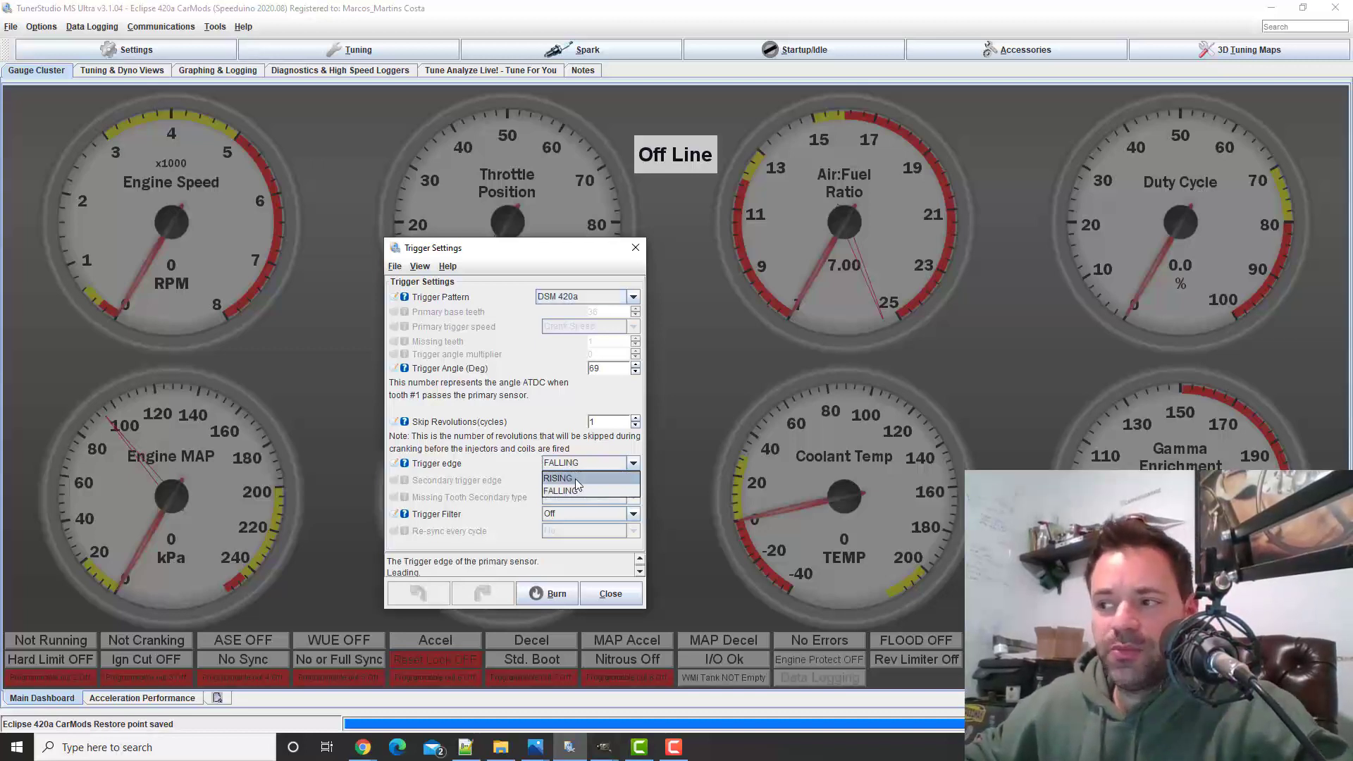
{"action": "left_click", "coordinate": [575, 480]}
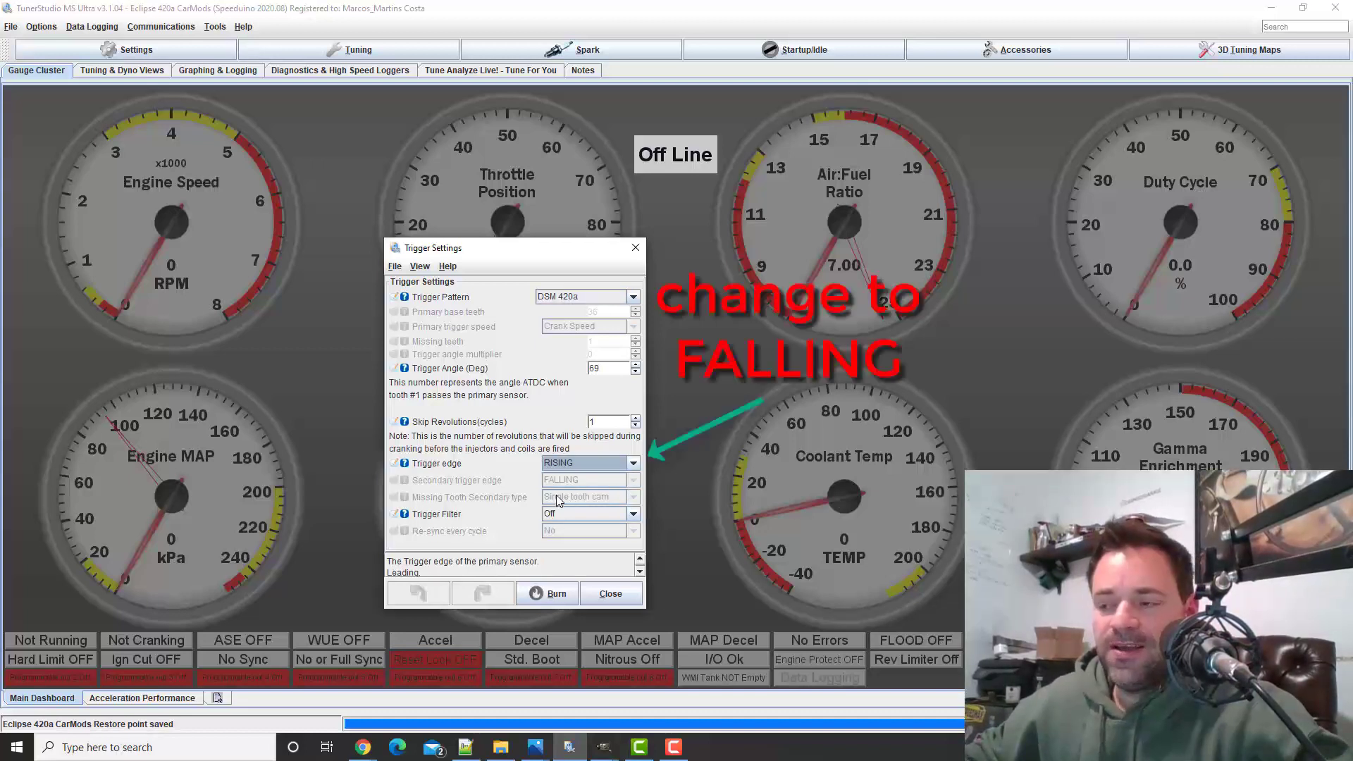
{"action": "left_click", "coordinate": [610, 594]}
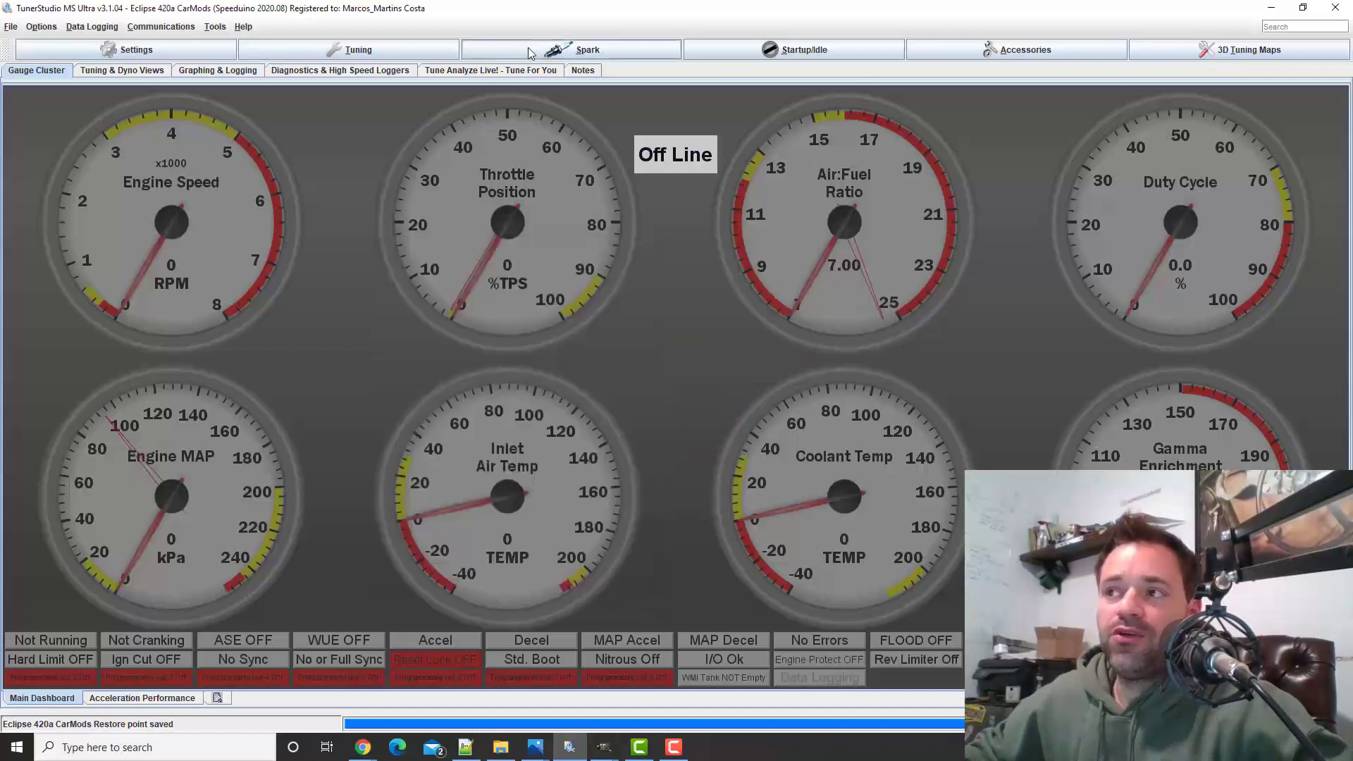
{"action": "left_click", "coordinate": [530, 54]}
{"action": "left_click", "coordinate": [516, 71]}
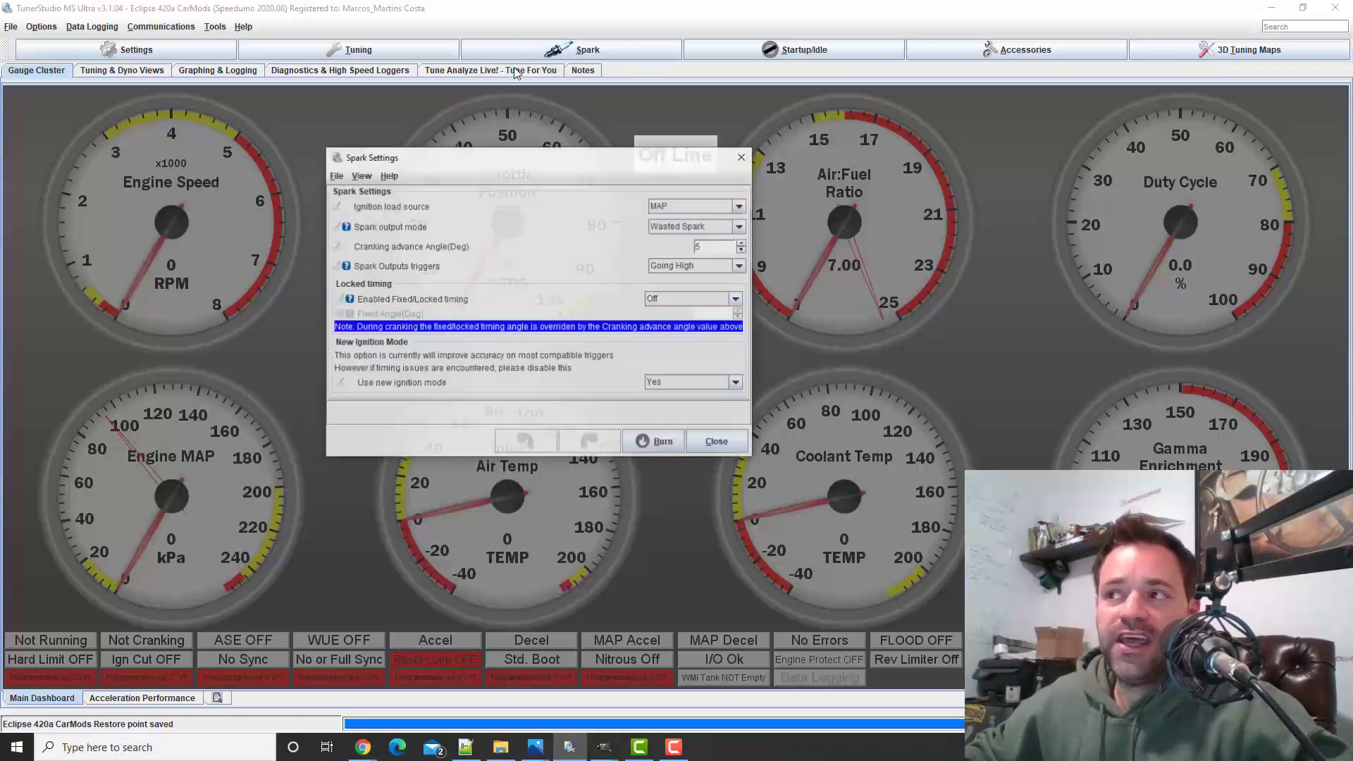
{"action": "left_click", "coordinate": [669, 226]}
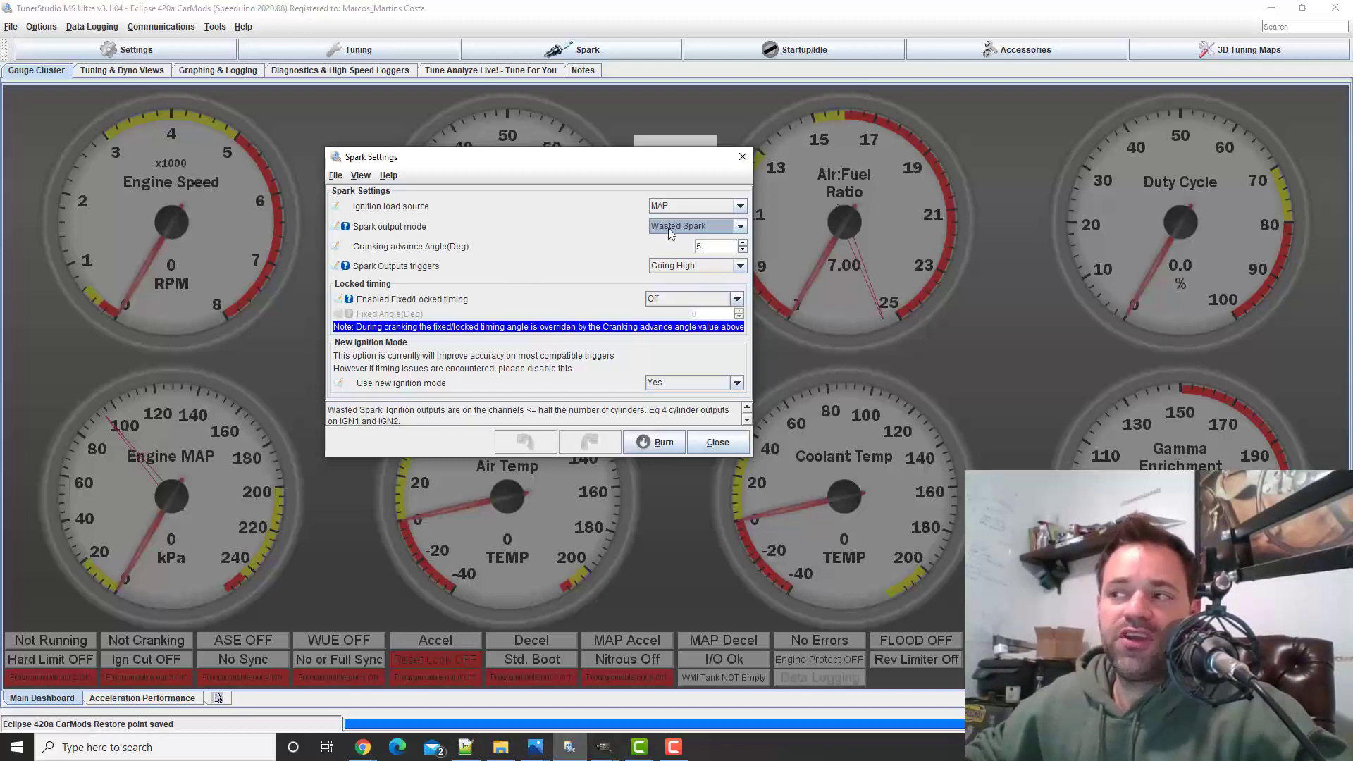
{"action": "left_click", "coordinate": [345, 227]}
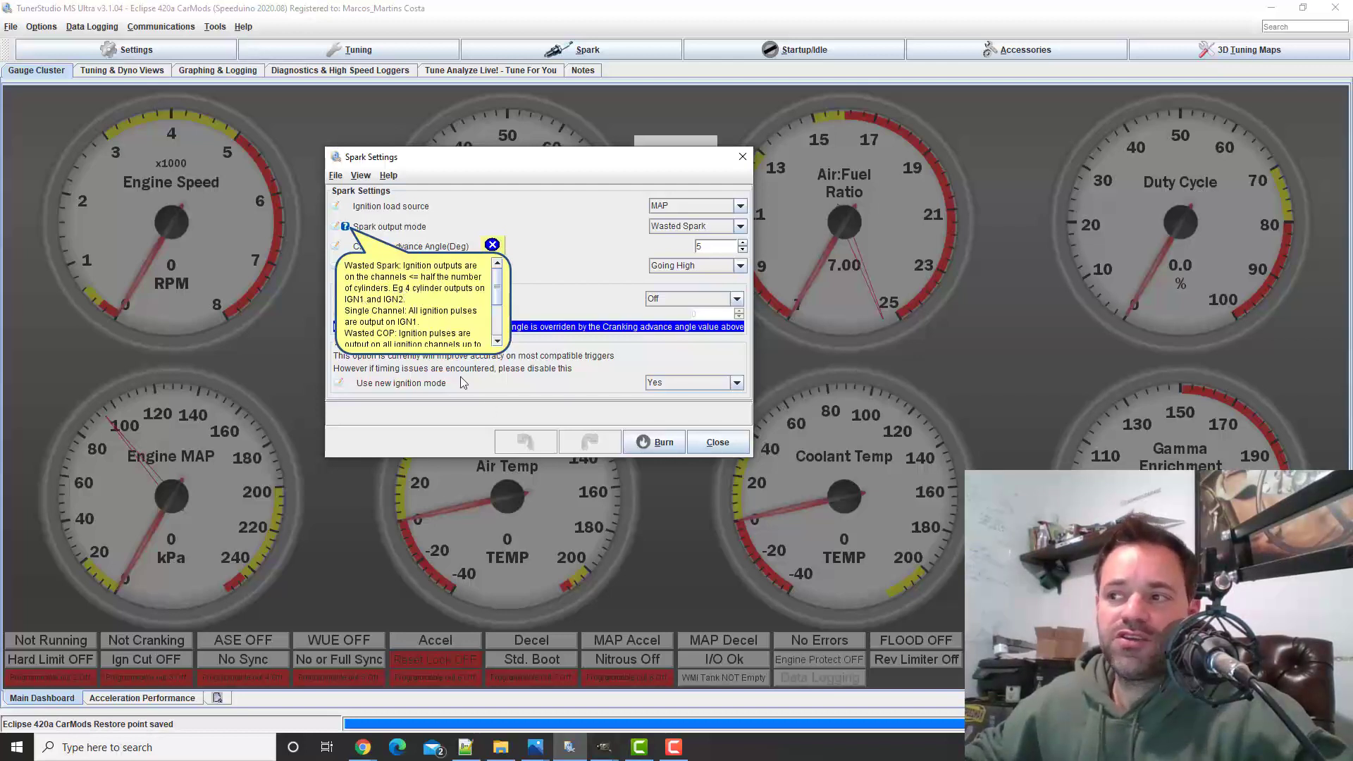
{"action": "left_click", "coordinate": [492, 244]}
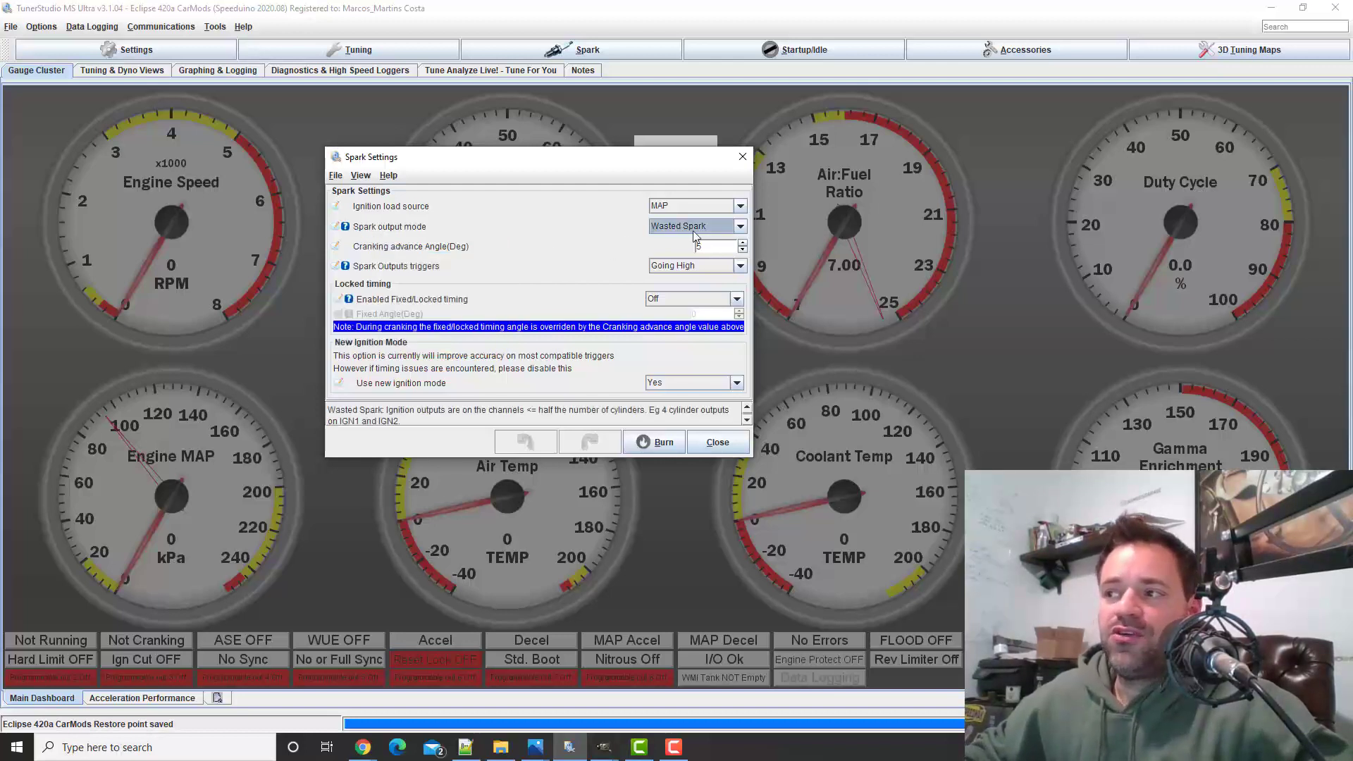
{"action": "left_click", "coordinate": [688, 265]}
{"action": "left_click", "coordinate": [696, 268]}
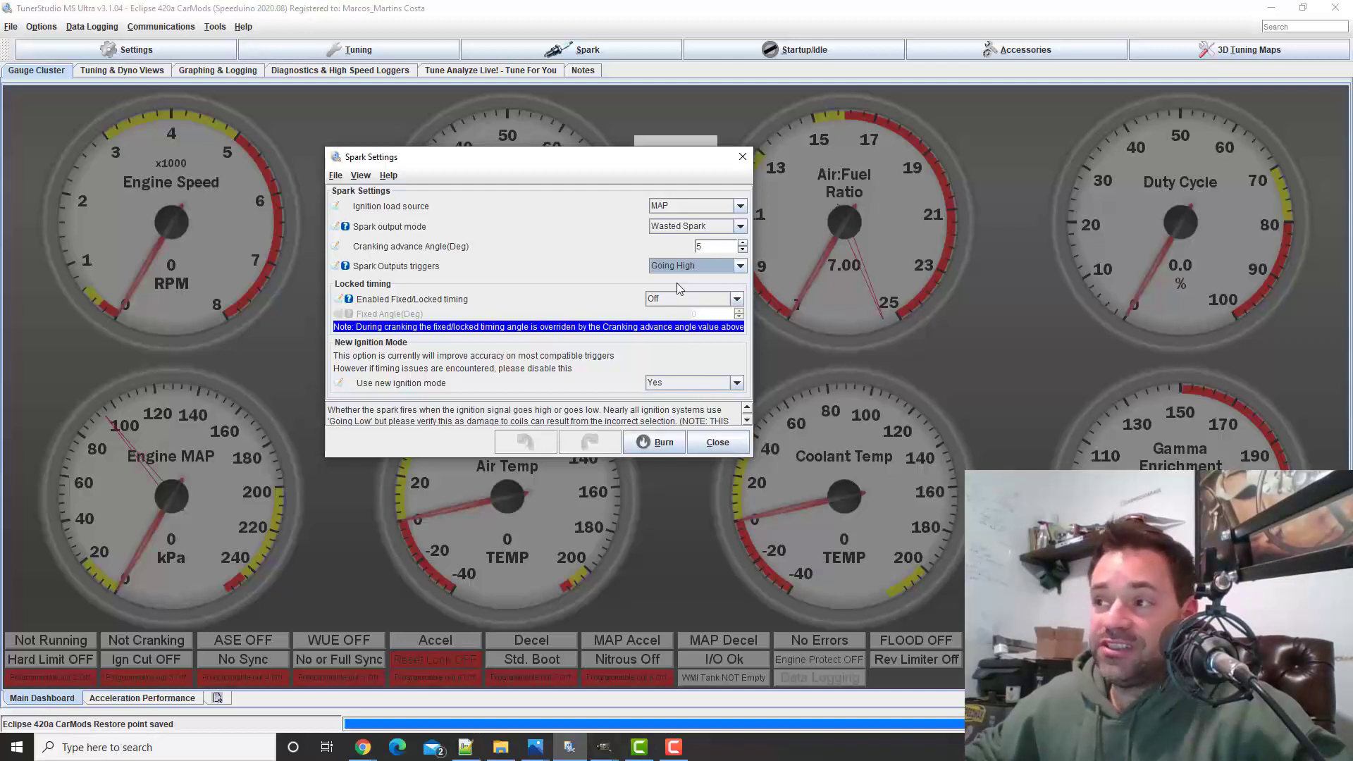
{"action": "left_click", "coordinate": [716, 442]}
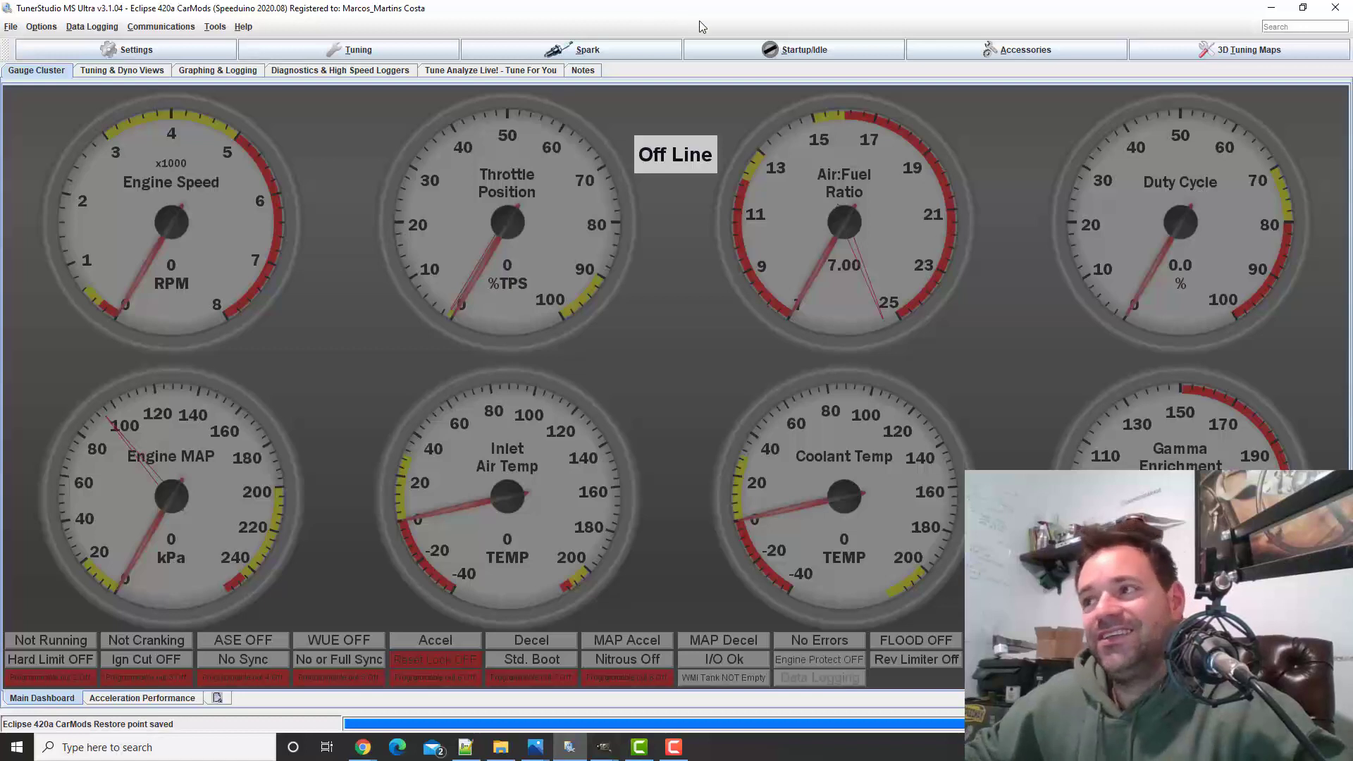
Browse from the Startup/Idle menu to the Accessories list with VSS and Gear detection
{"action": "left_click", "coordinate": [770, 49]}
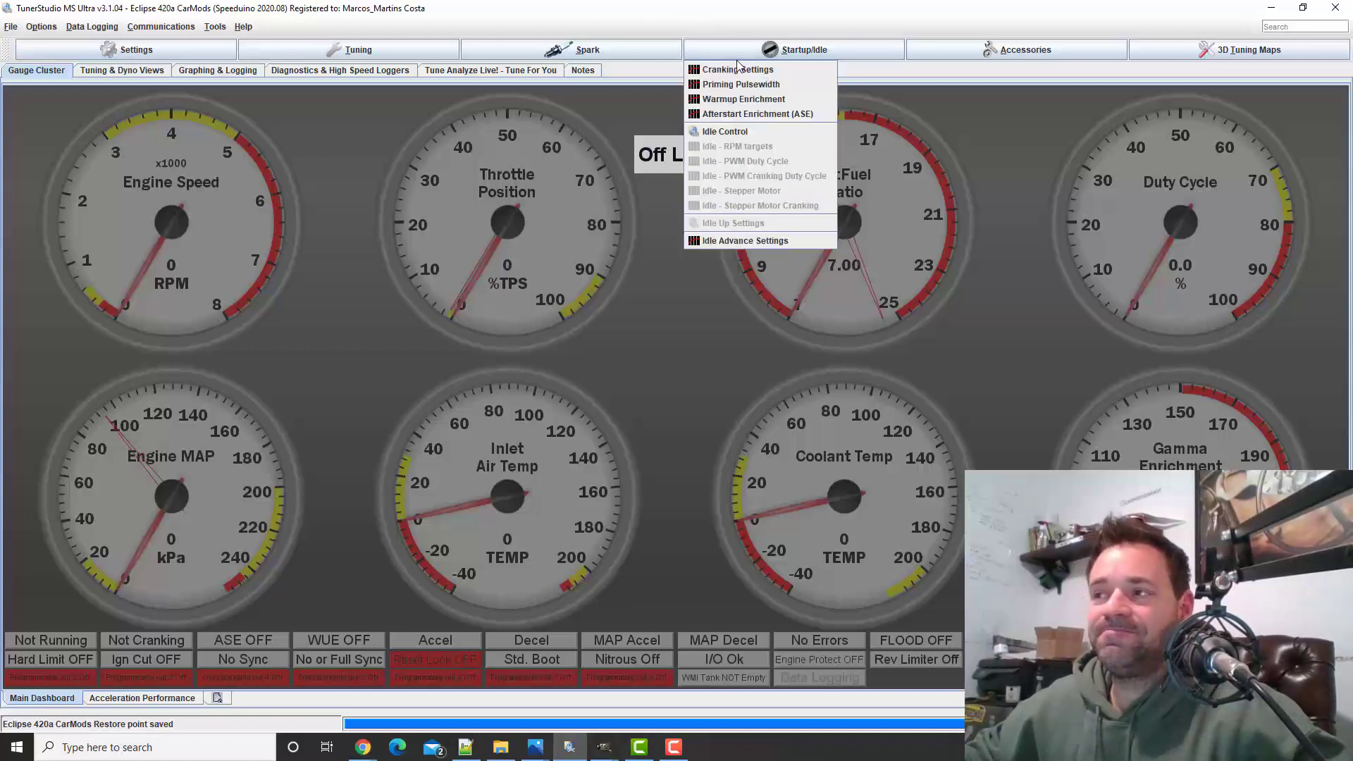
{"action": "mouse_move", "coordinate": [969, 64]}
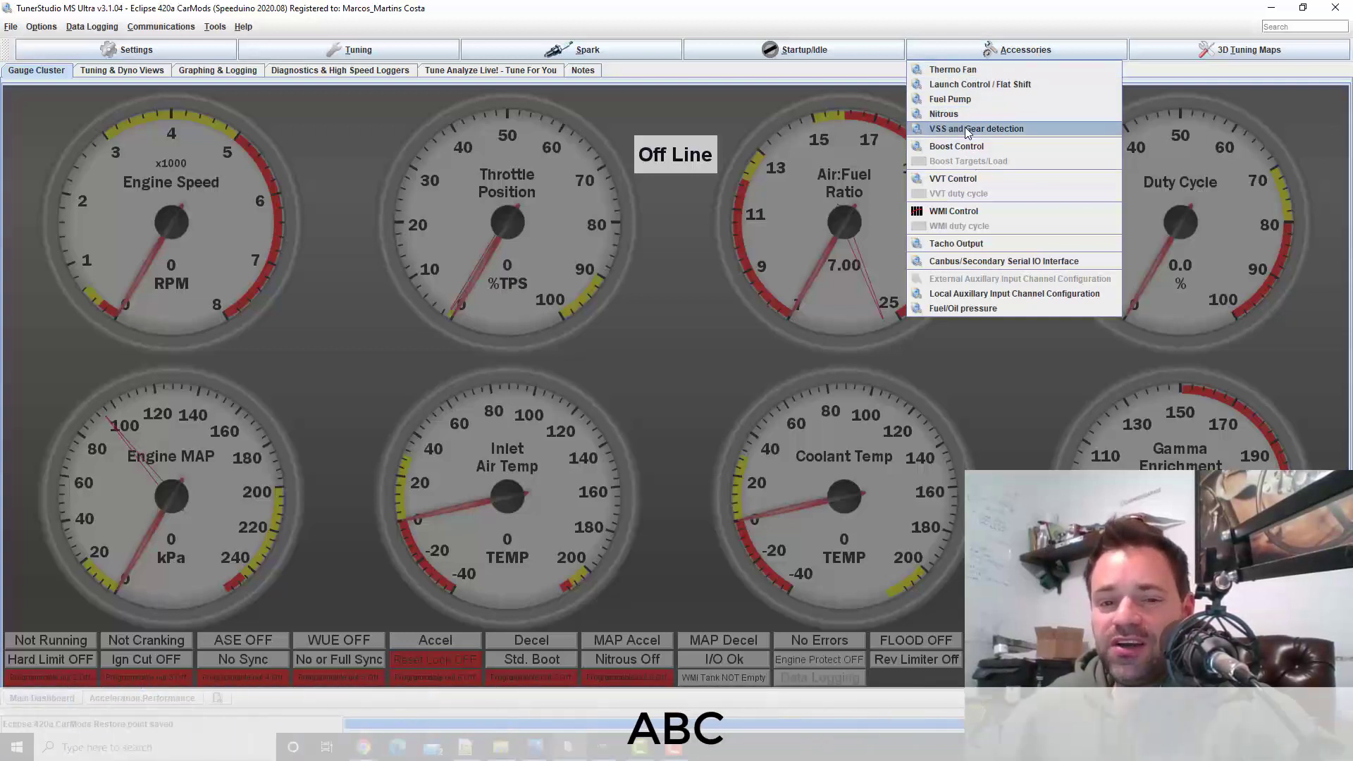
Set the VSS input pin to A8, keeping Pulses per mile mode, and close VSS and Gear detection
{"action": "left_click", "coordinate": [945, 130]}
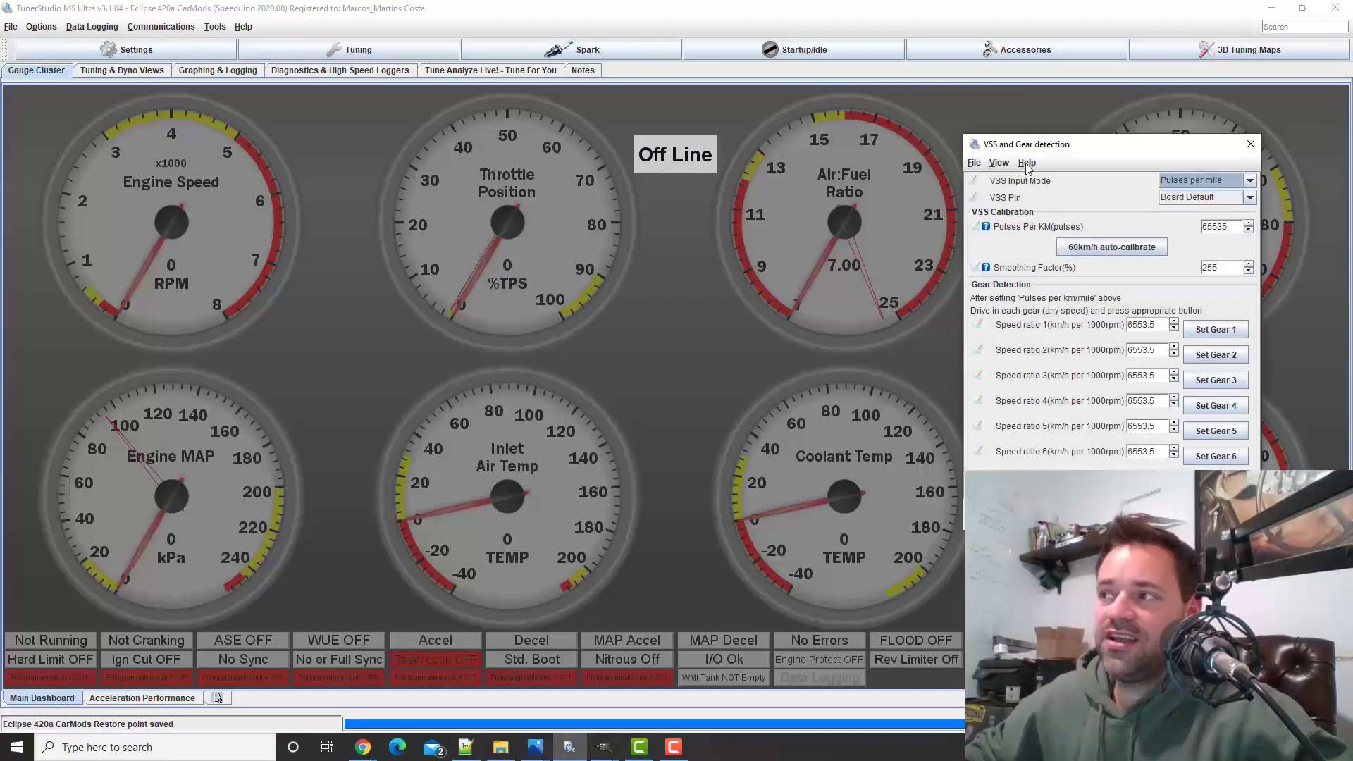
{"action": "left_click_drag", "start_coordinate": [1050, 149], "coordinate": [371, 113]}
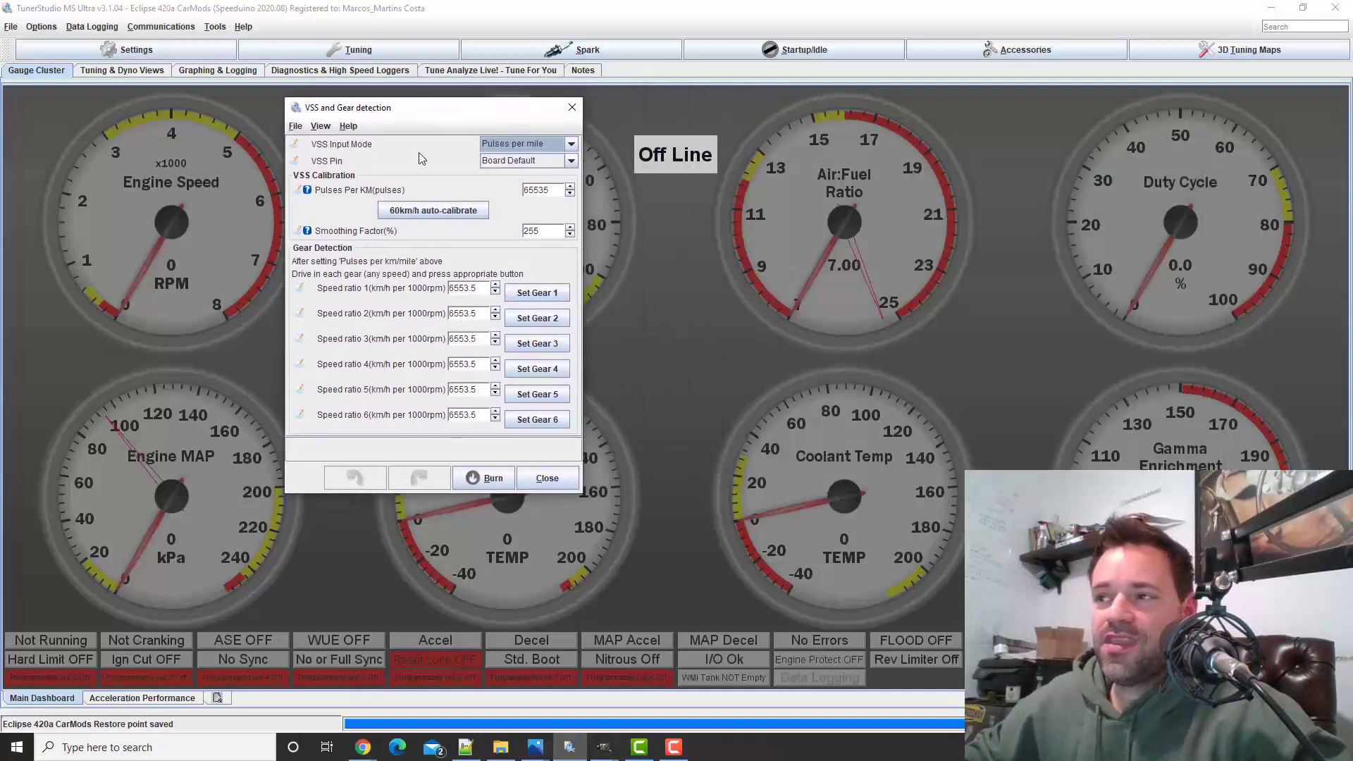
{"action": "left_click", "coordinate": [526, 144]}
{"action": "left_click", "coordinate": [526, 144]}
{"action": "left_click", "coordinate": [525, 161]}
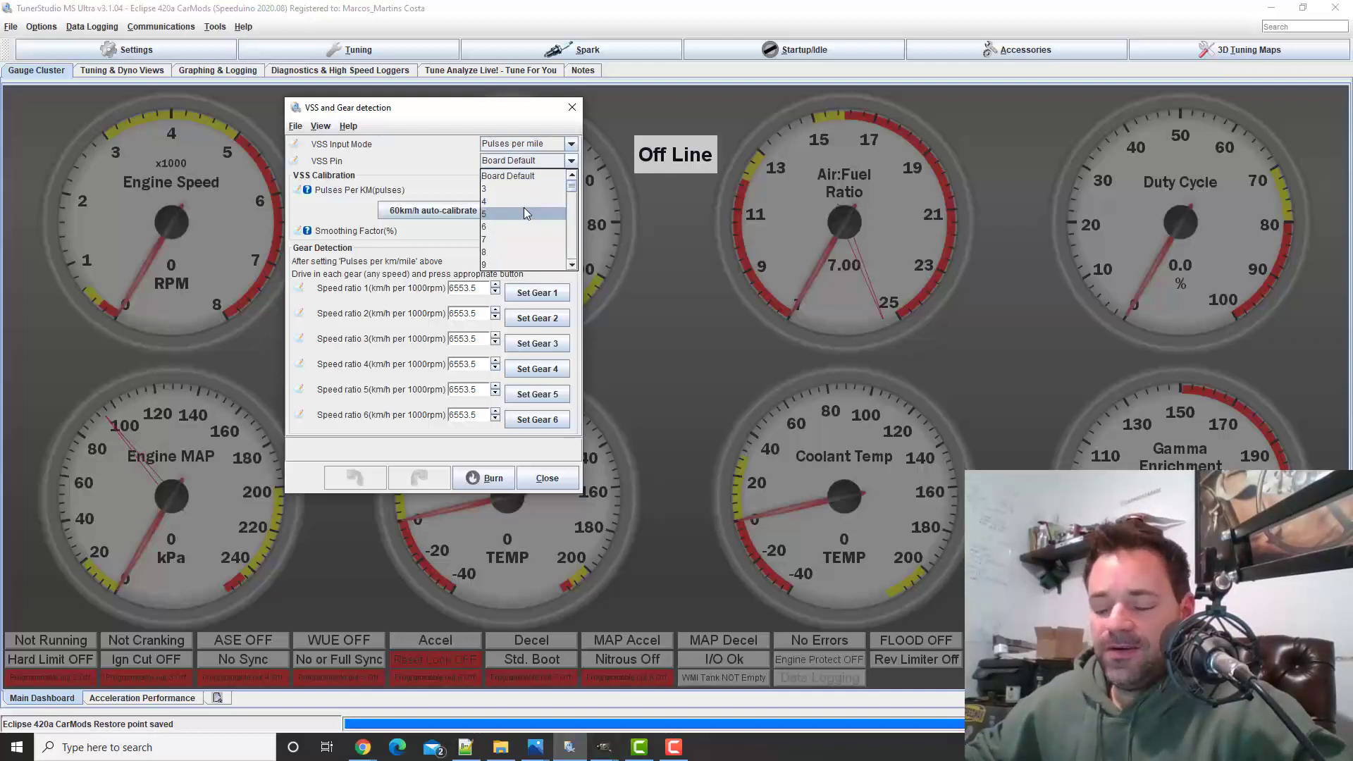
{"action": "scroll", "coordinate": [523, 208], "scroll_direction": "down", "scroll_amount": 15}
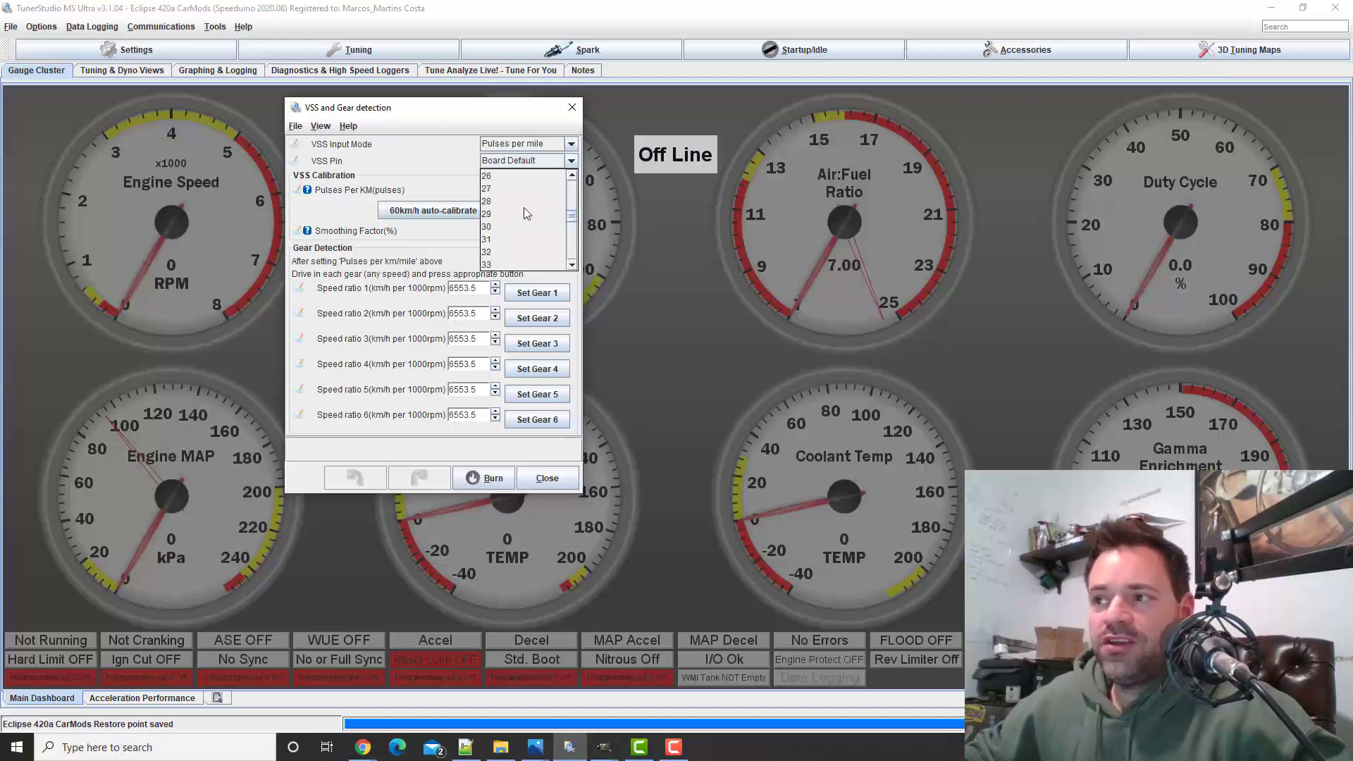
{"action": "scroll", "coordinate": [514, 205], "scroll_direction": "up", "scroll_amount": 3}
{"action": "left_click", "coordinate": [497, 214]}
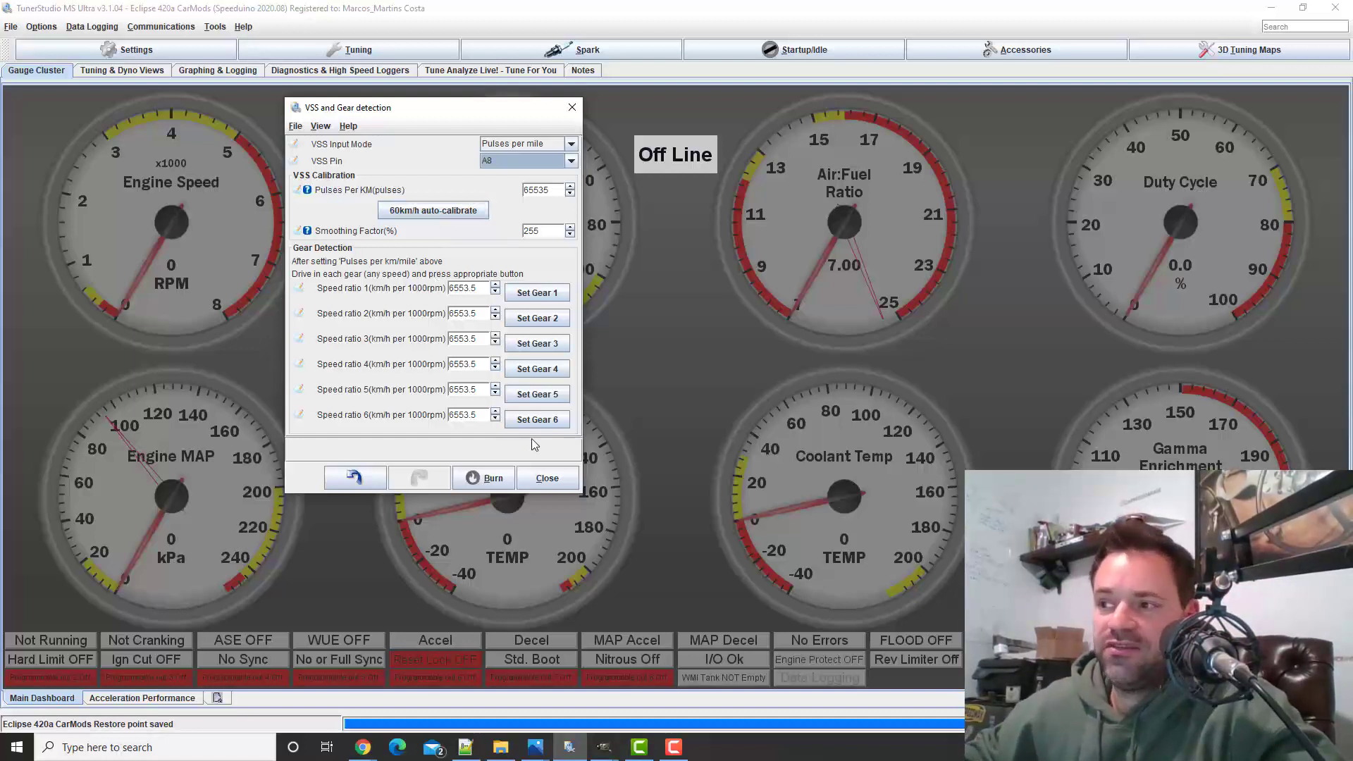
{"action": "left_click", "coordinate": [547, 478]}
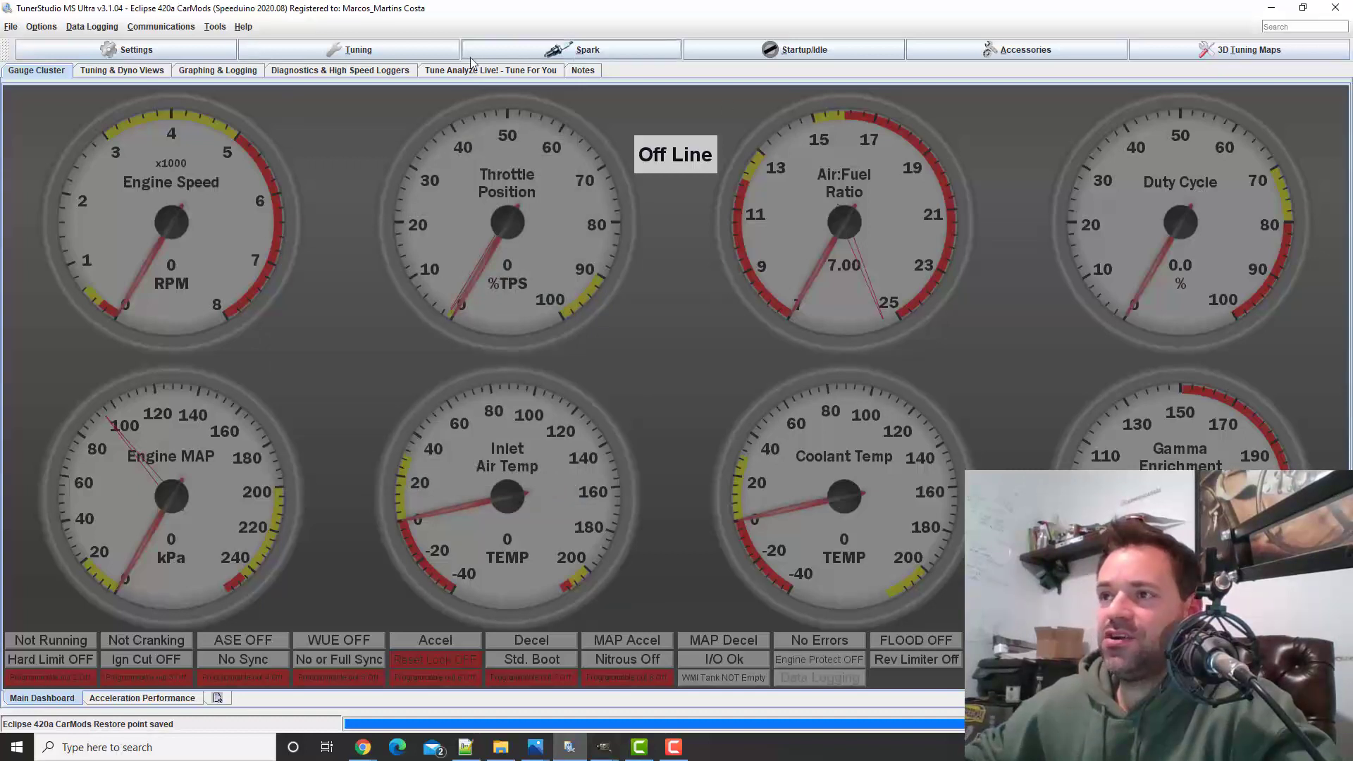
{"action": "left_click", "coordinate": [328, 49]}
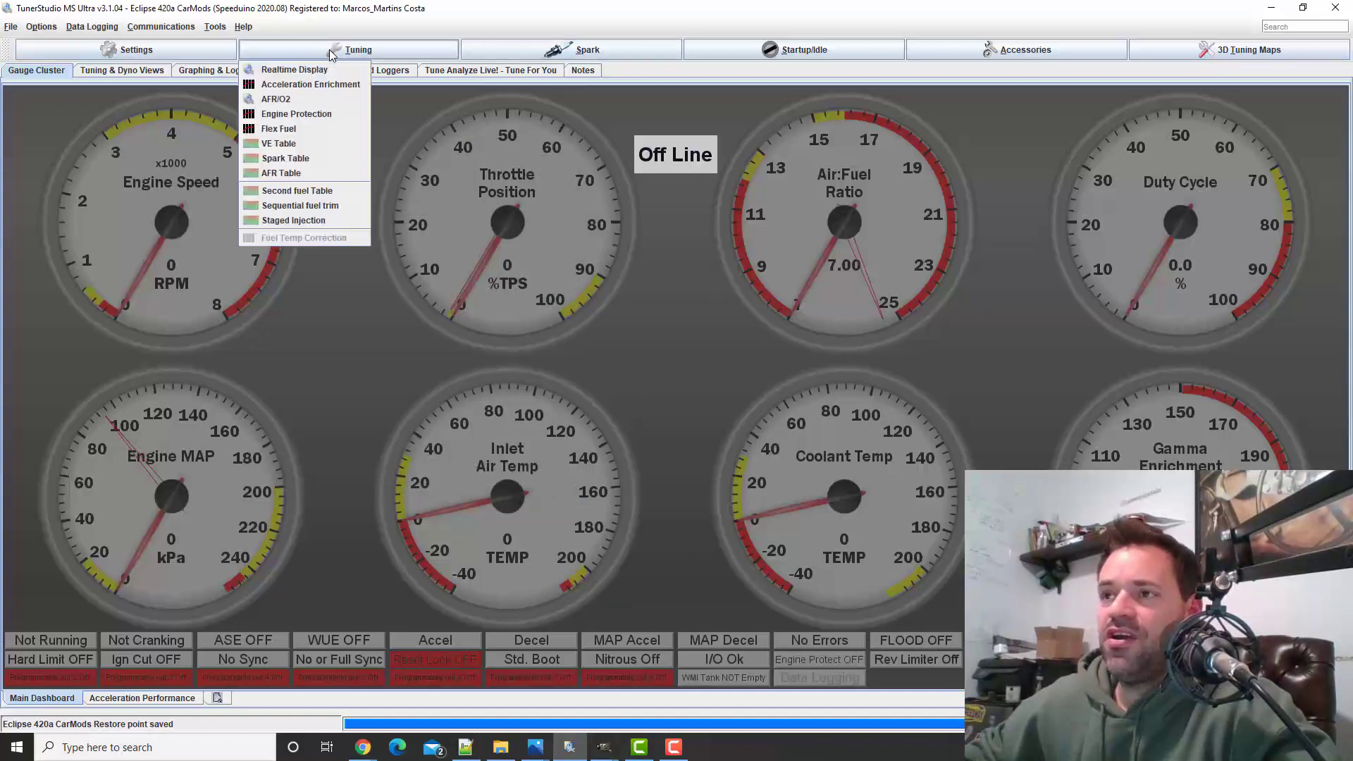
{"action": "left_click", "coordinate": [285, 172]}
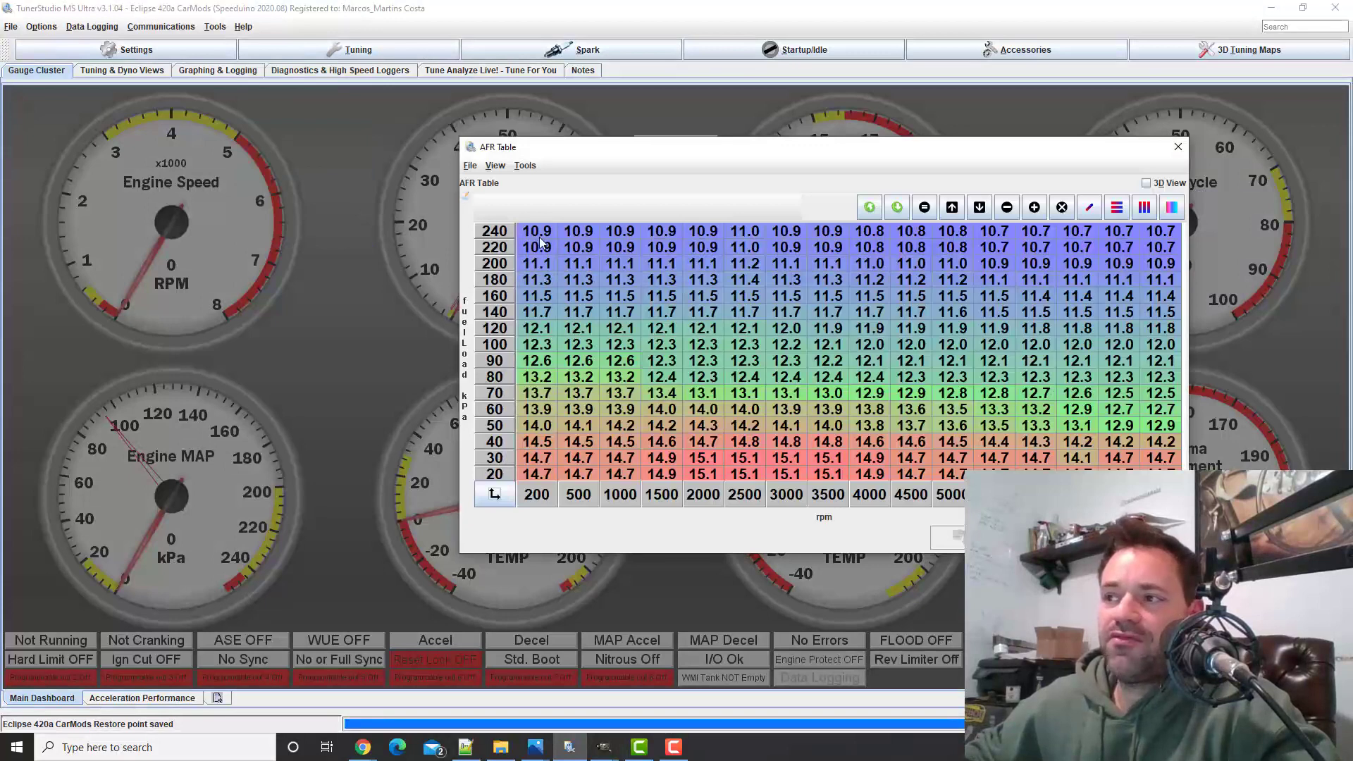
{"action": "left_click_drag", "start_coordinate": [563, 148], "coordinate": [340, 152]}
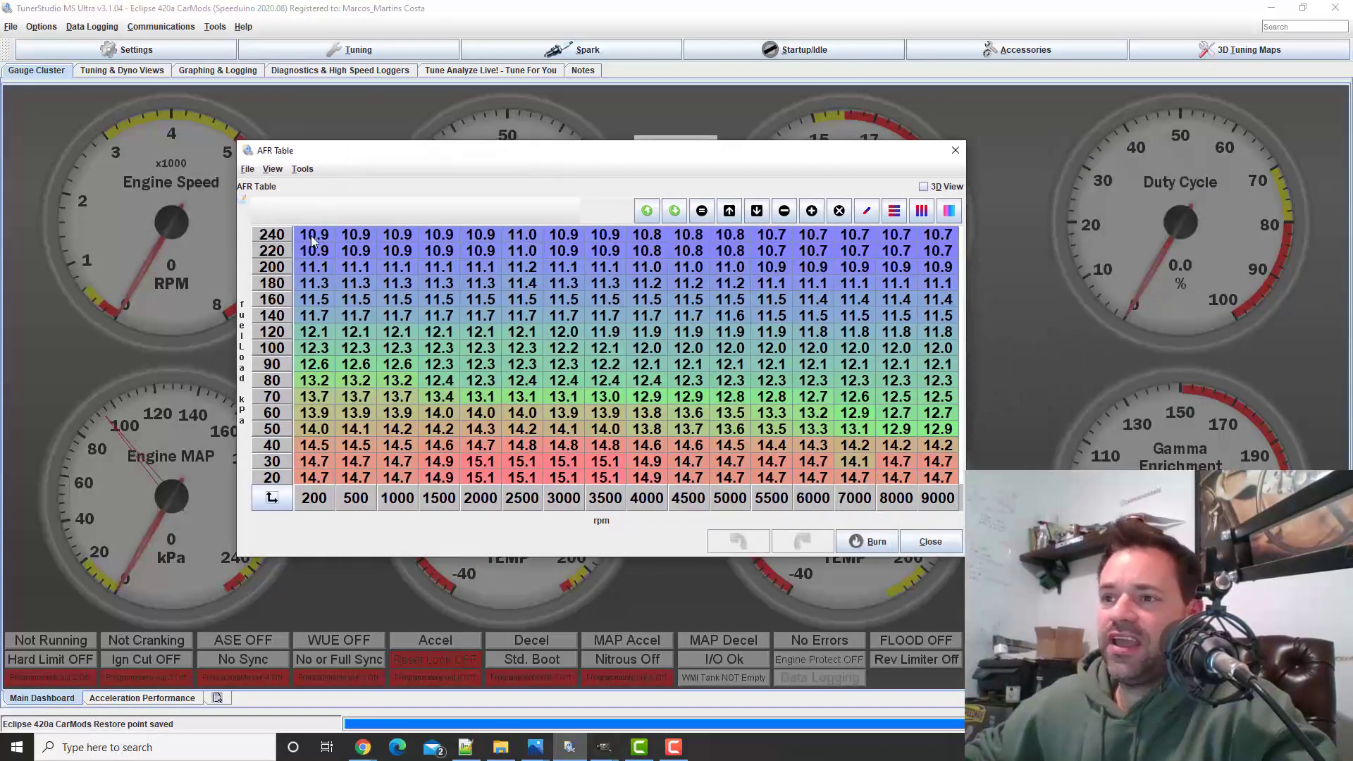
{"action": "left_click_drag", "start_coordinate": [313, 241], "coordinate": [927, 476]}
{"action": "left_click", "coordinate": [771, 444]}
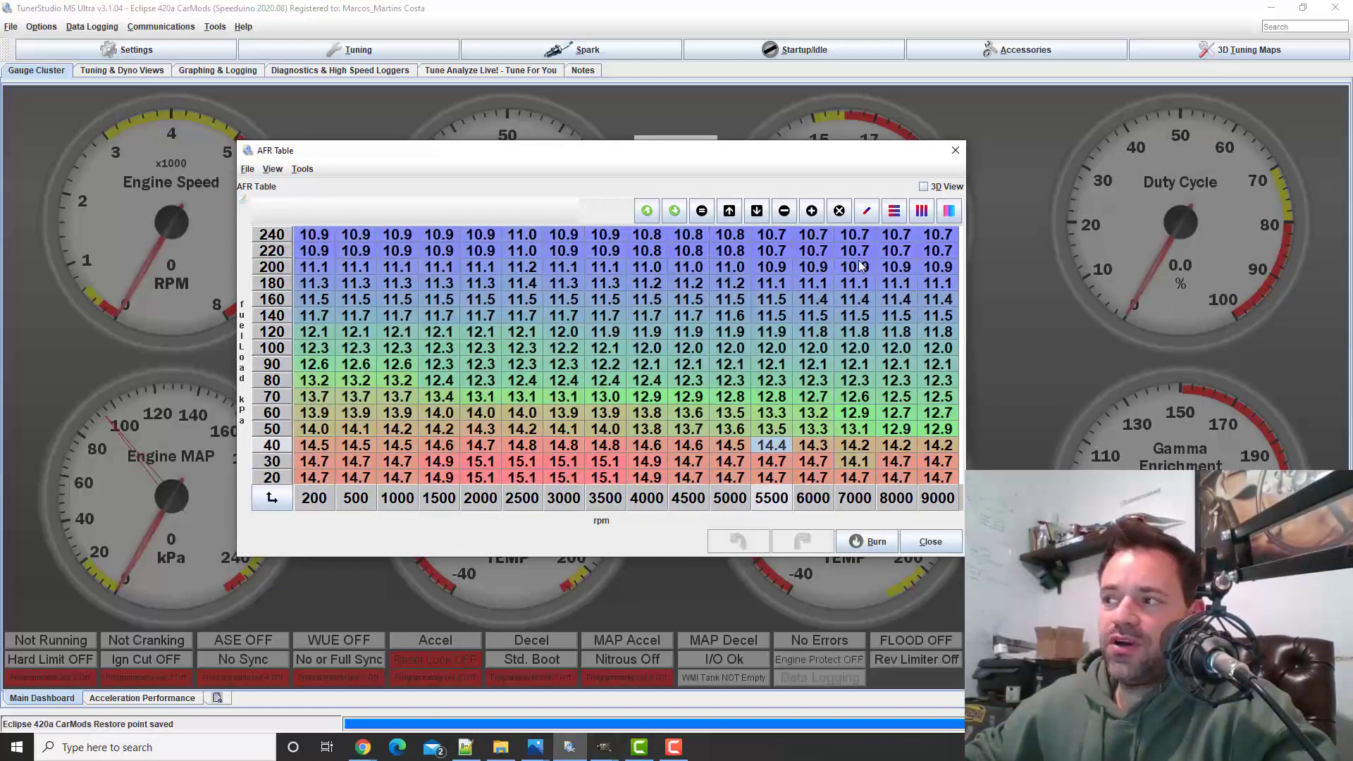
{"action": "left_click", "coordinate": [936, 237]}
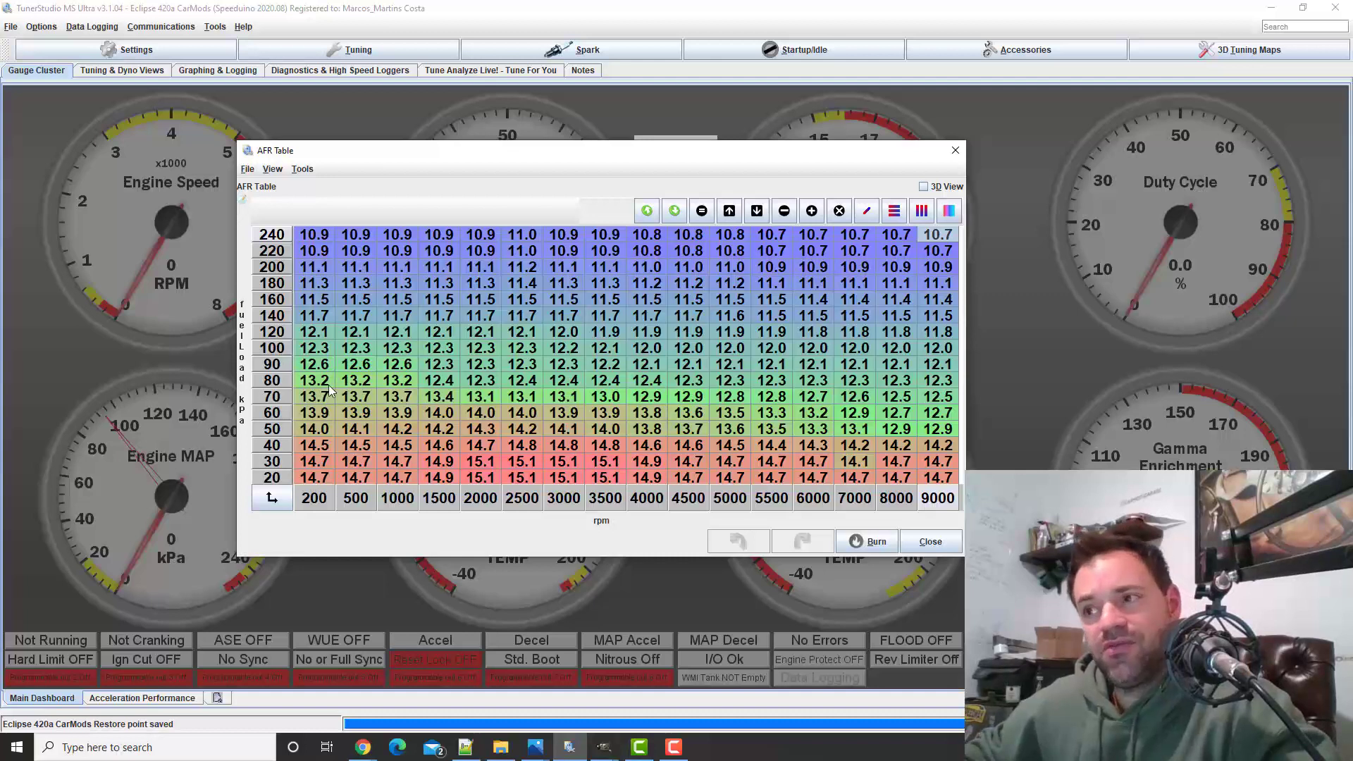
{"action": "left_click", "coordinate": [956, 151]}
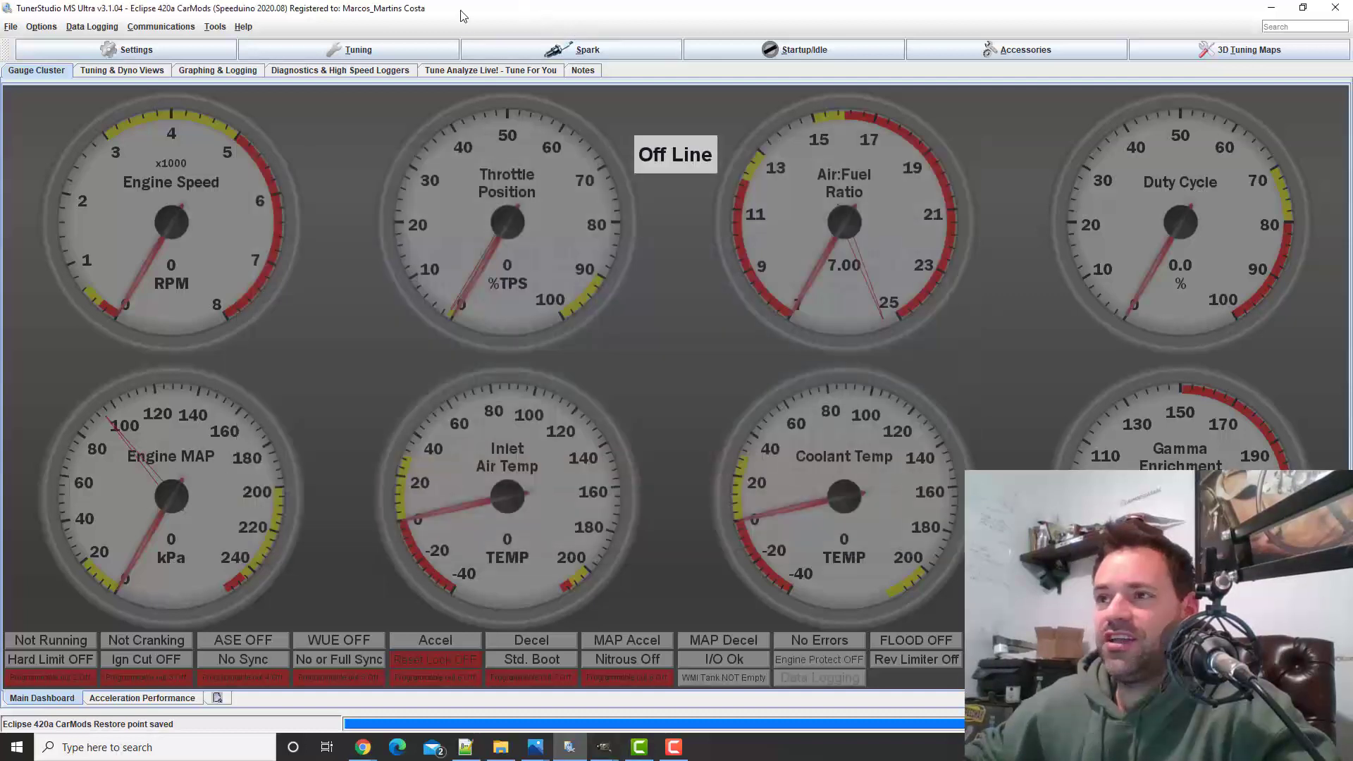
{"action": "left_click", "coordinate": [369, 46]}
{"action": "left_click", "coordinate": [294, 145]}
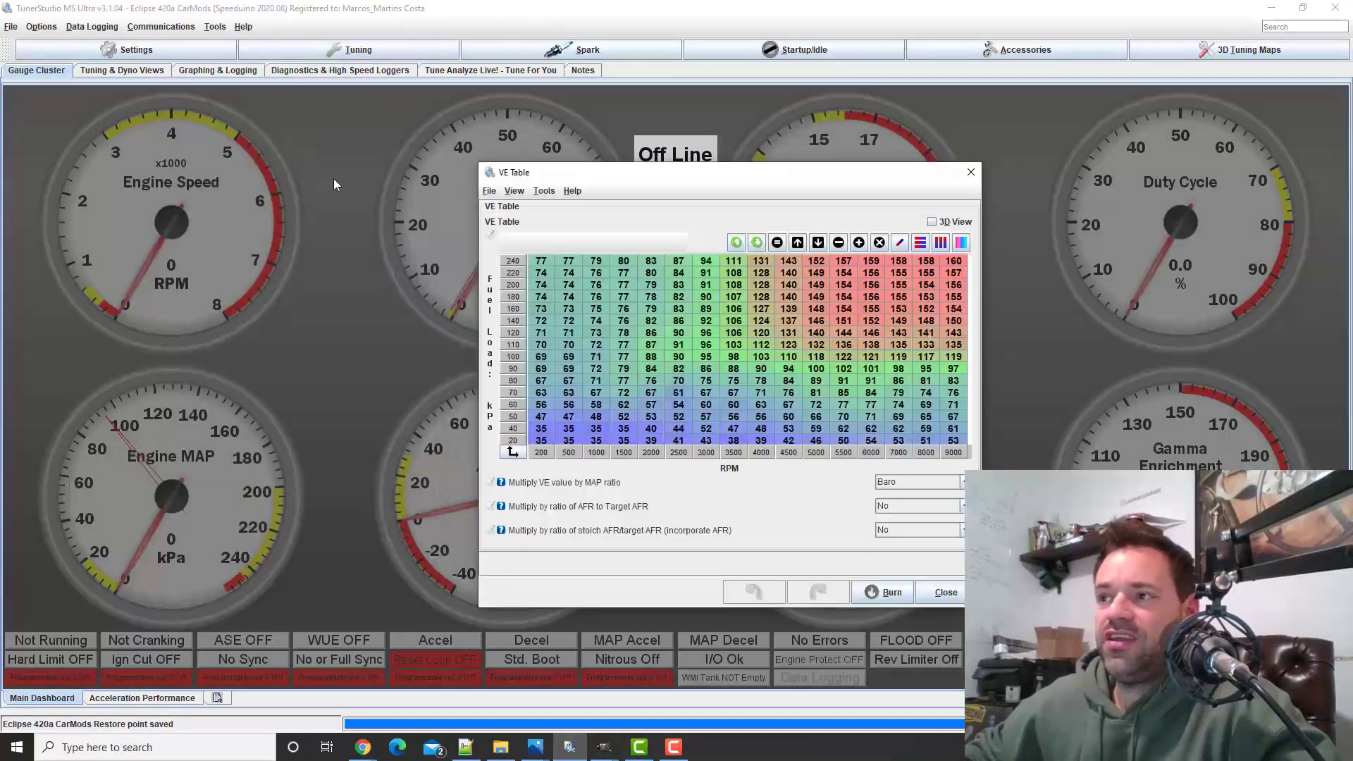
{"action": "left_click_drag", "start_coordinate": [541, 440], "coordinate": [951, 266]}
{"action": "left_click", "coordinate": [952, 297]}
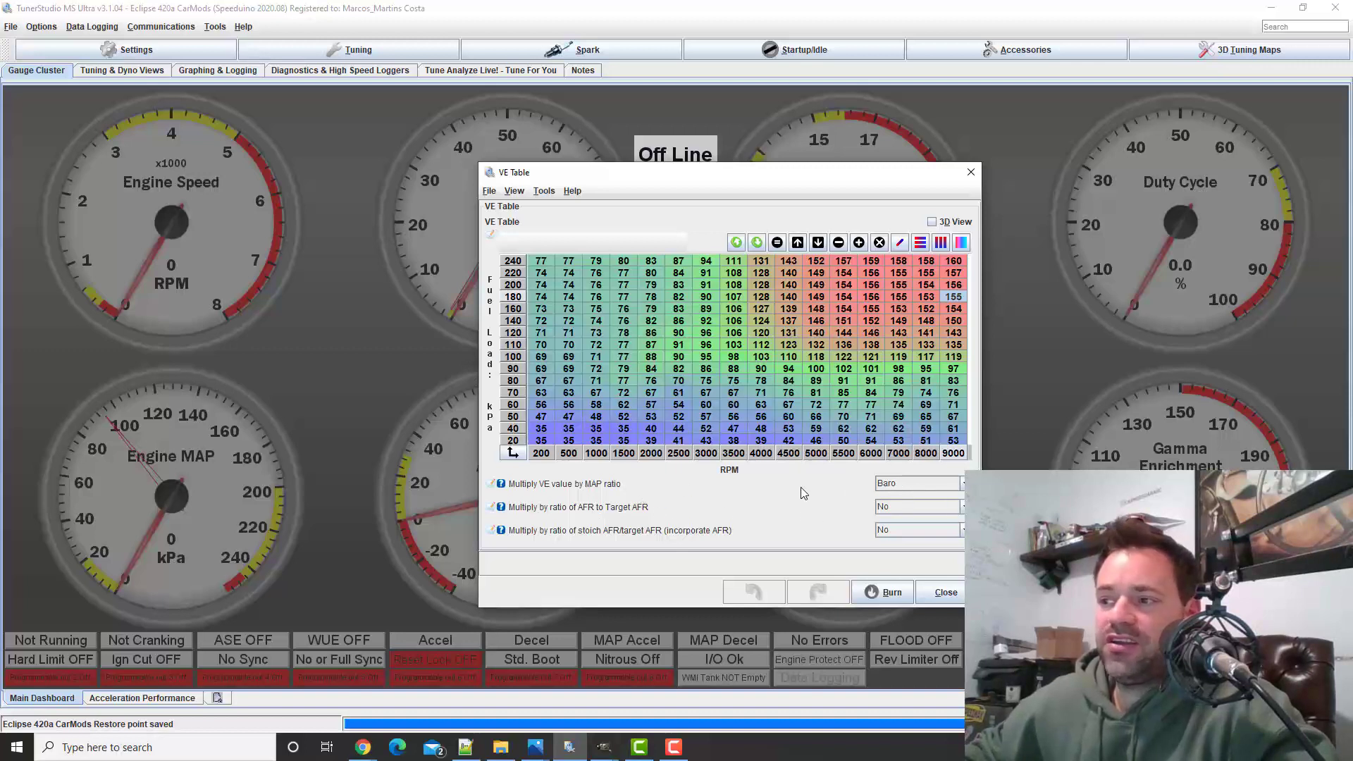
{"action": "left_click", "coordinate": [894, 504]}
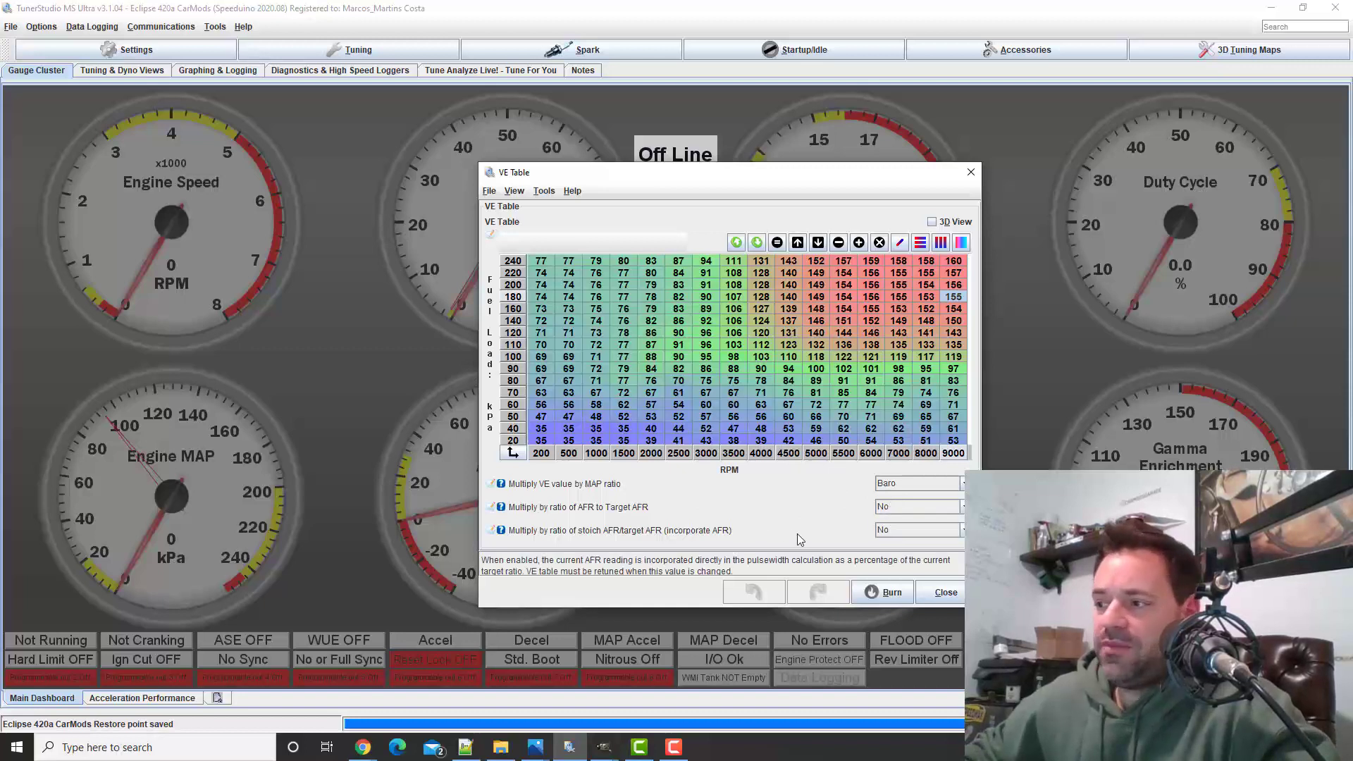
{"action": "left_click", "coordinate": [945, 592]}
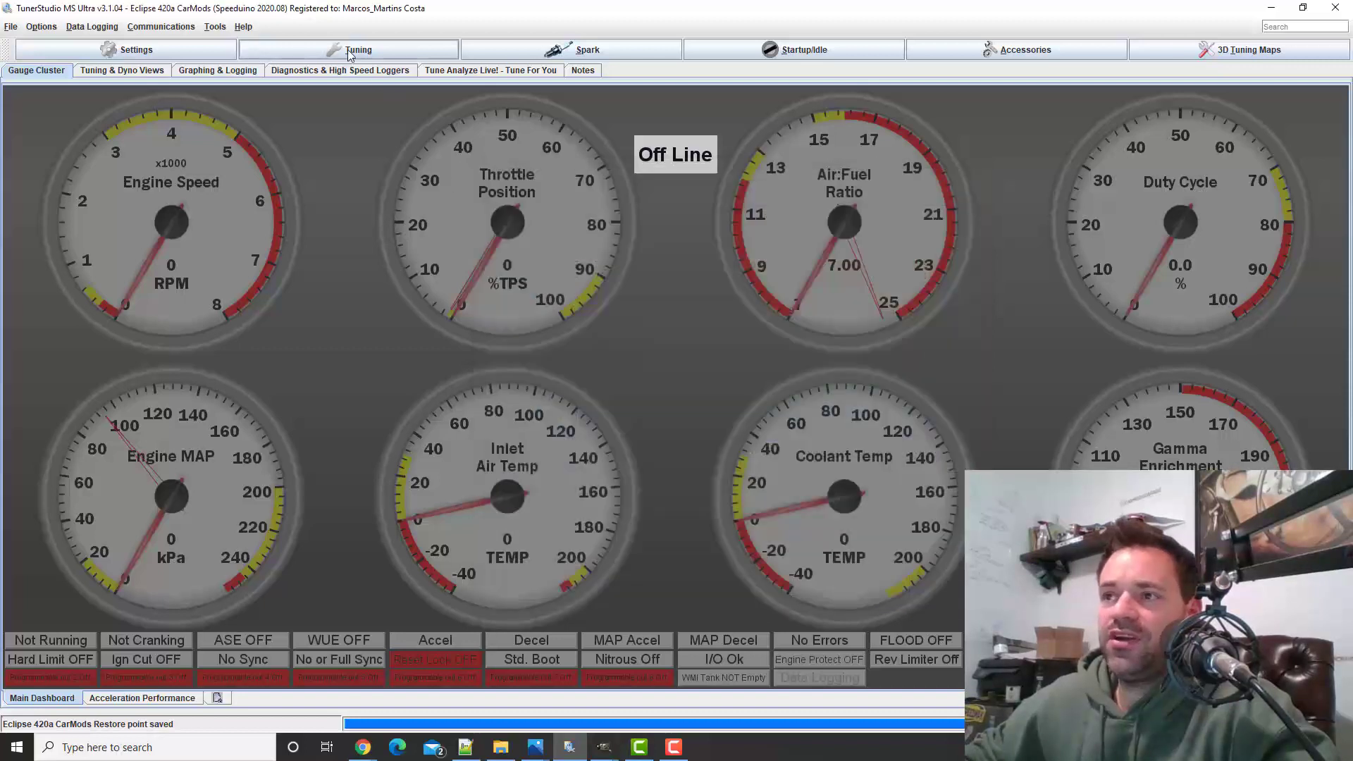
{"action": "left_click", "coordinate": [189, 49]}
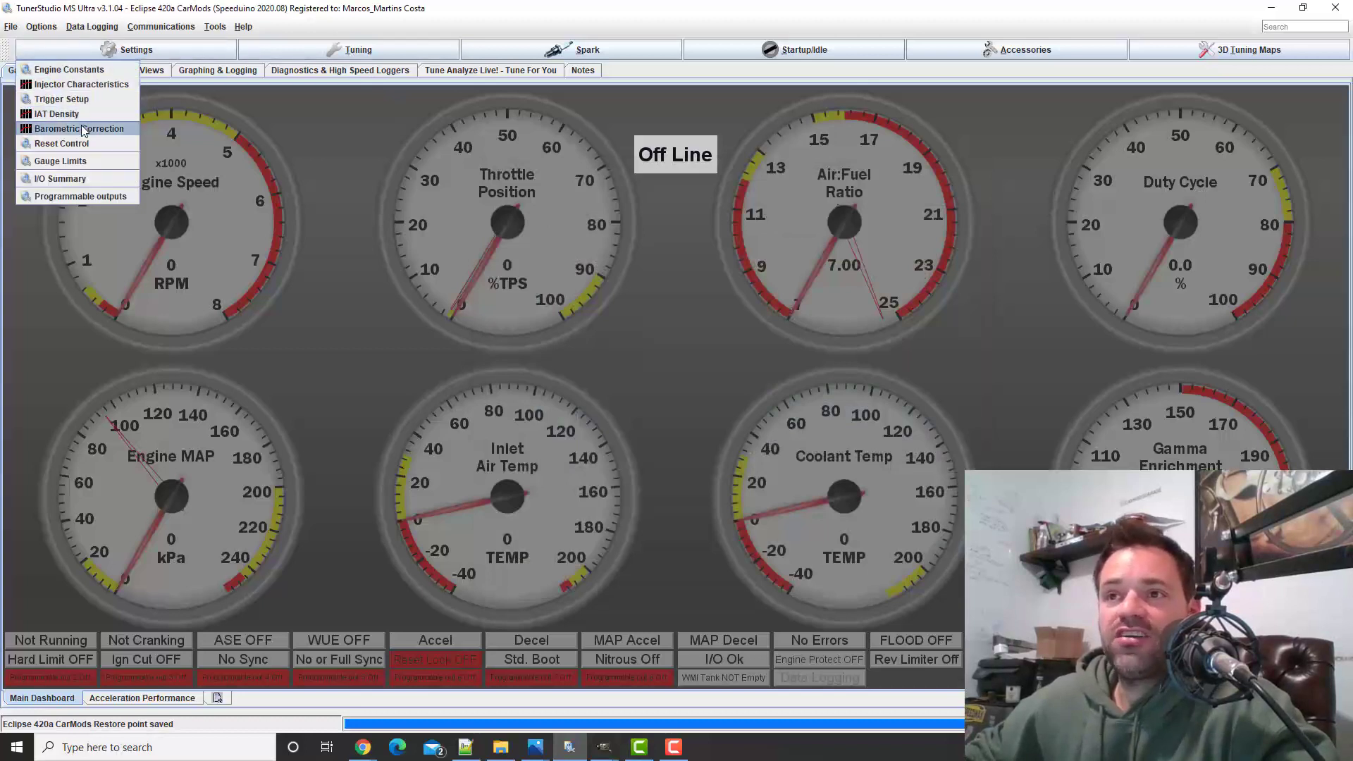
{"action": "left_click", "coordinate": [65, 87]}
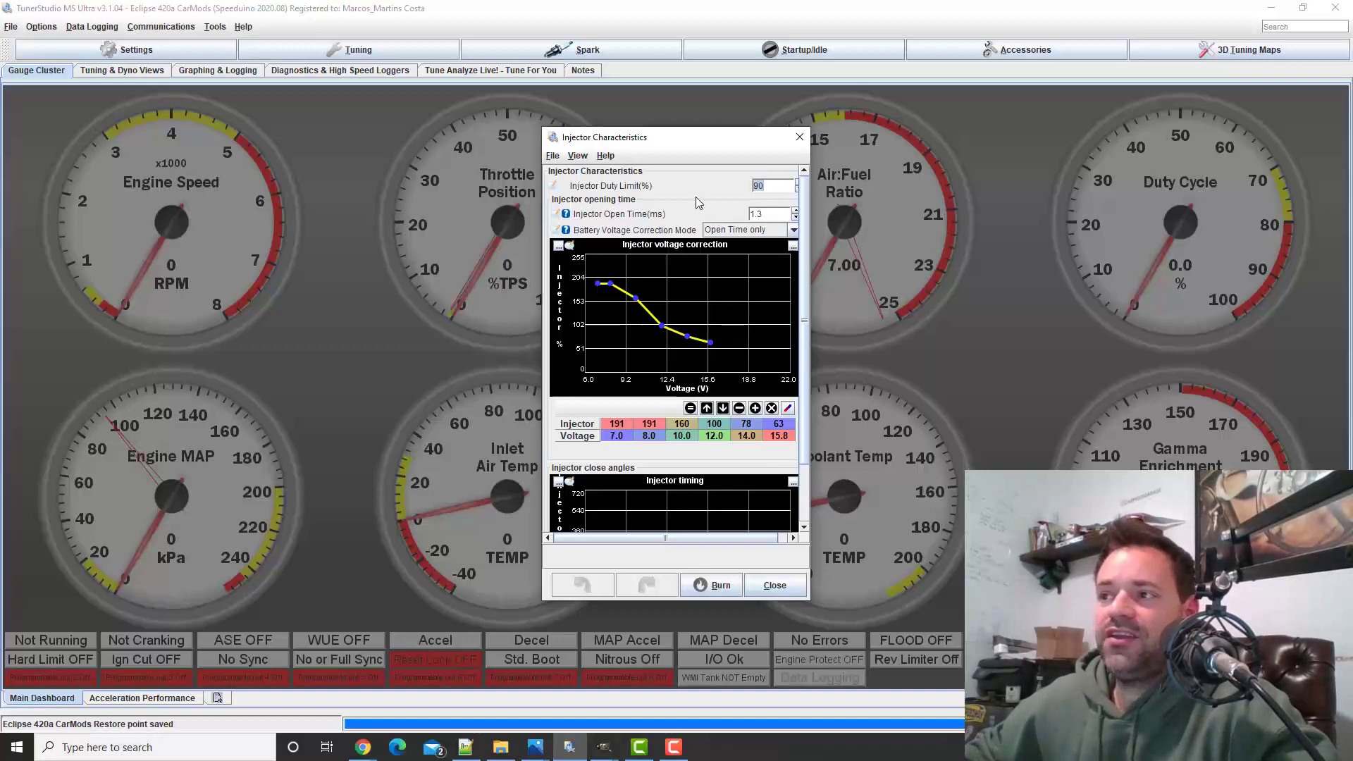
{"action": "left_click", "coordinate": [766, 213]}
{"action": "left_click_drag", "start_coordinate": [752, 214], "coordinate": [772, 225]}
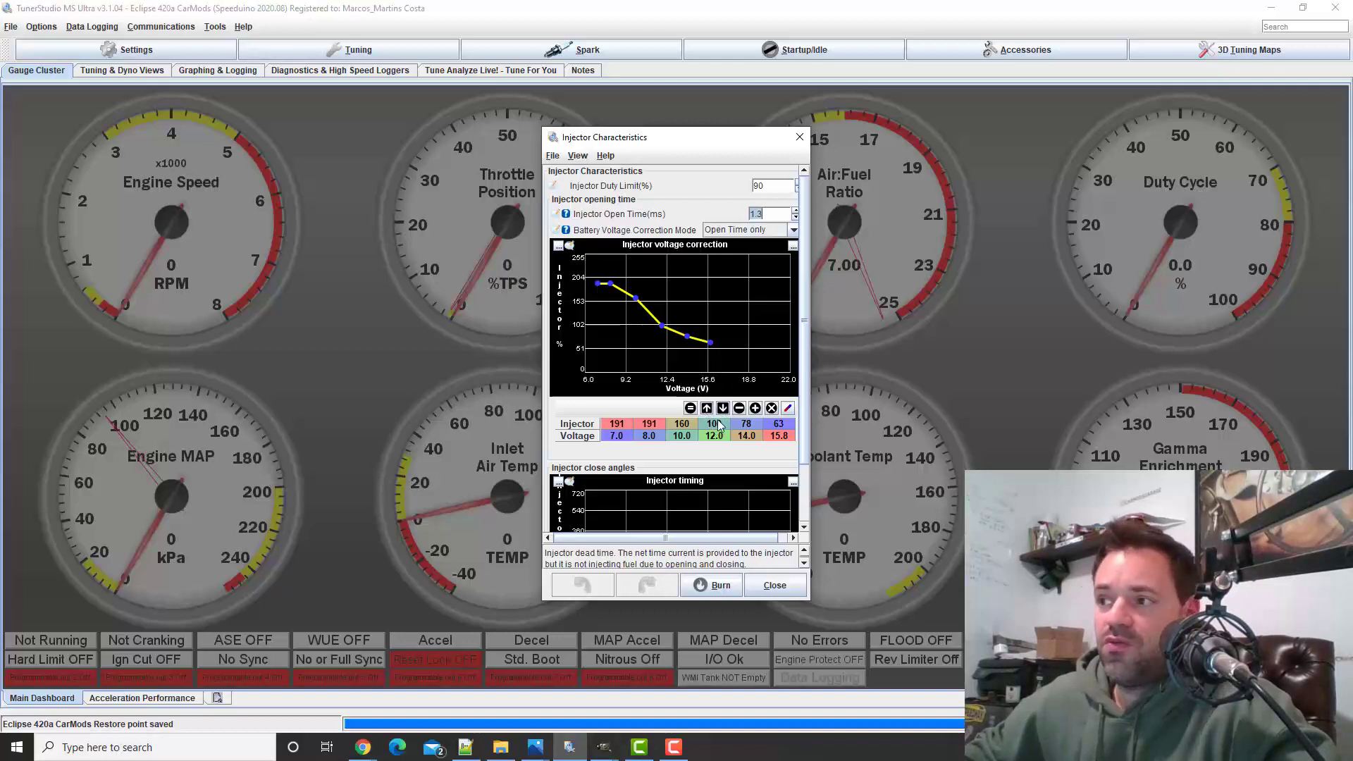
{"action": "left_click", "coordinate": [777, 585]}
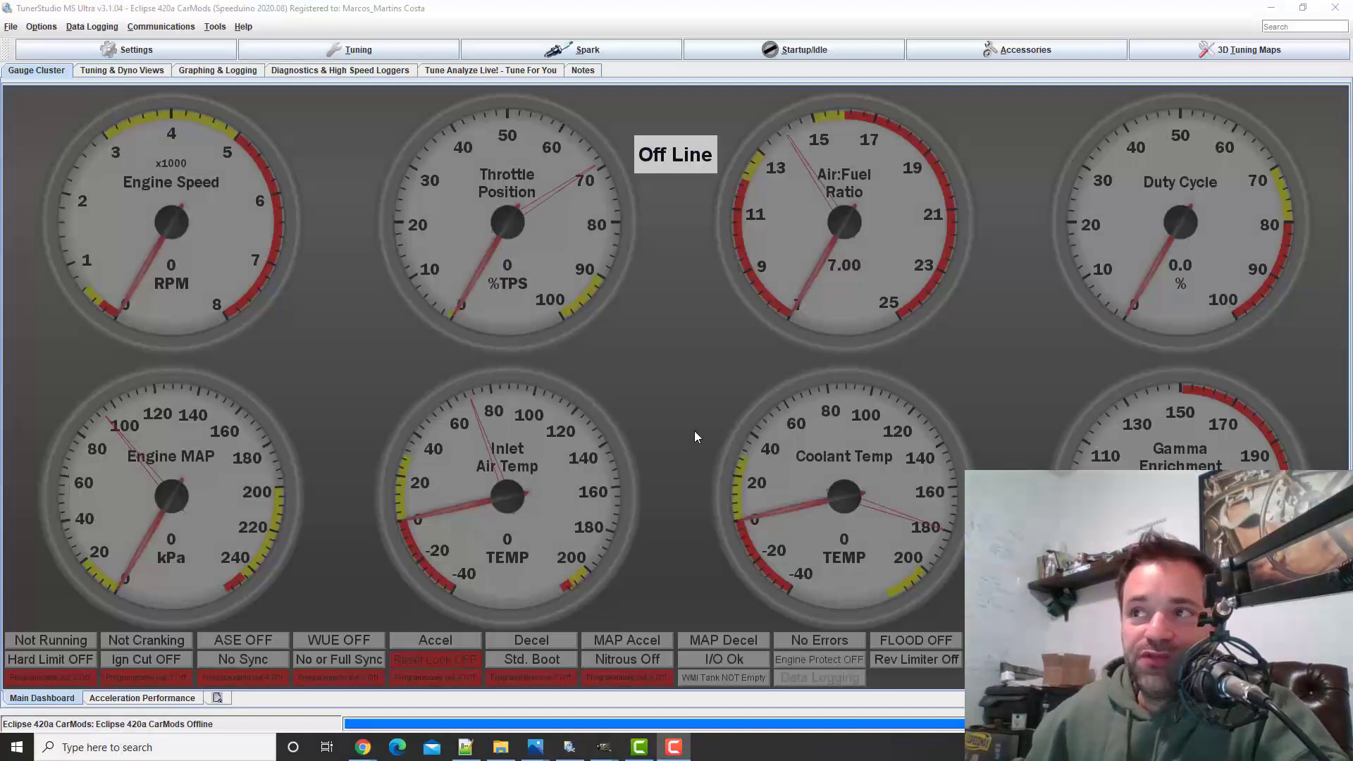
Review dwell settings: 4.5 ms cranking, 3.0 ms running and 1.0 ms spark duration
{"action": "left_click", "coordinate": [587, 51]}
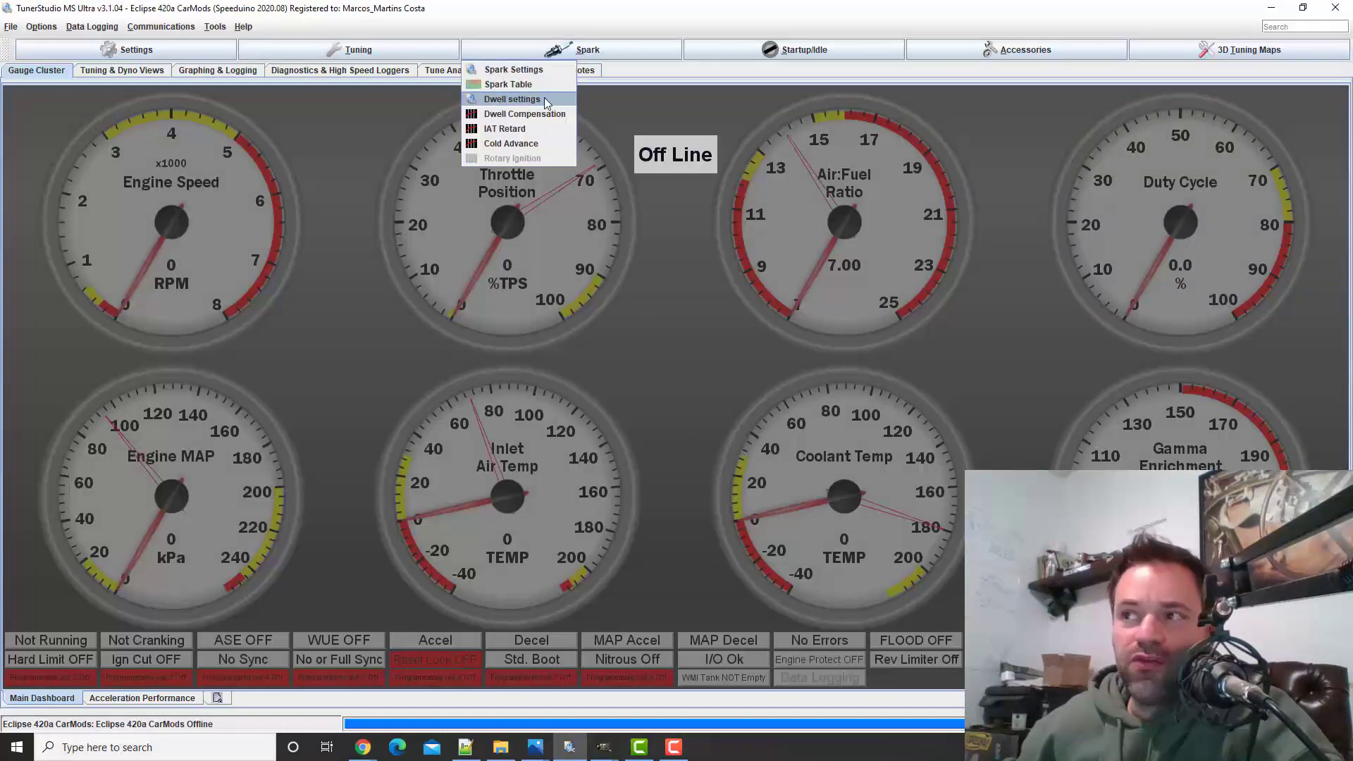
{"action": "left_click", "coordinate": [504, 100]}
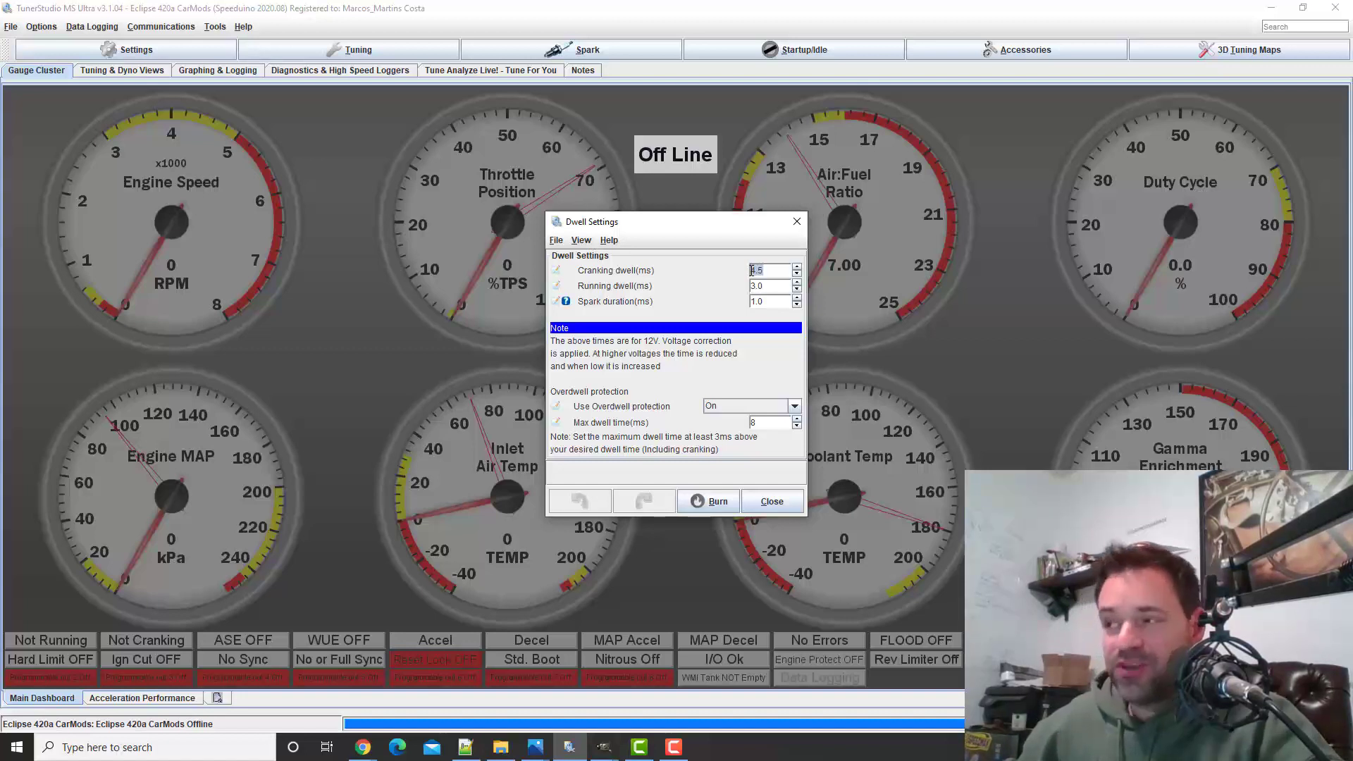
{"action": "left_click", "coordinate": [770, 286]}
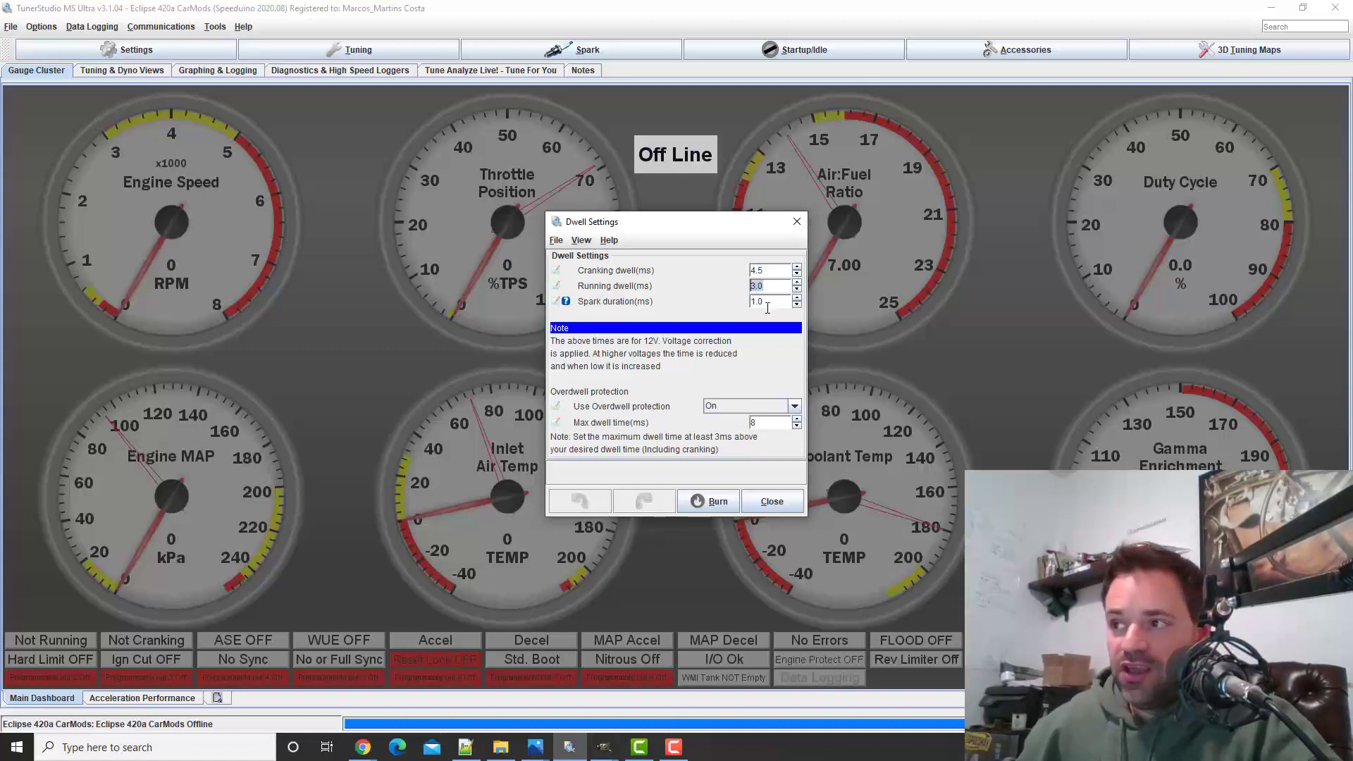
{"action": "left_click", "coordinate": [762, 303]}
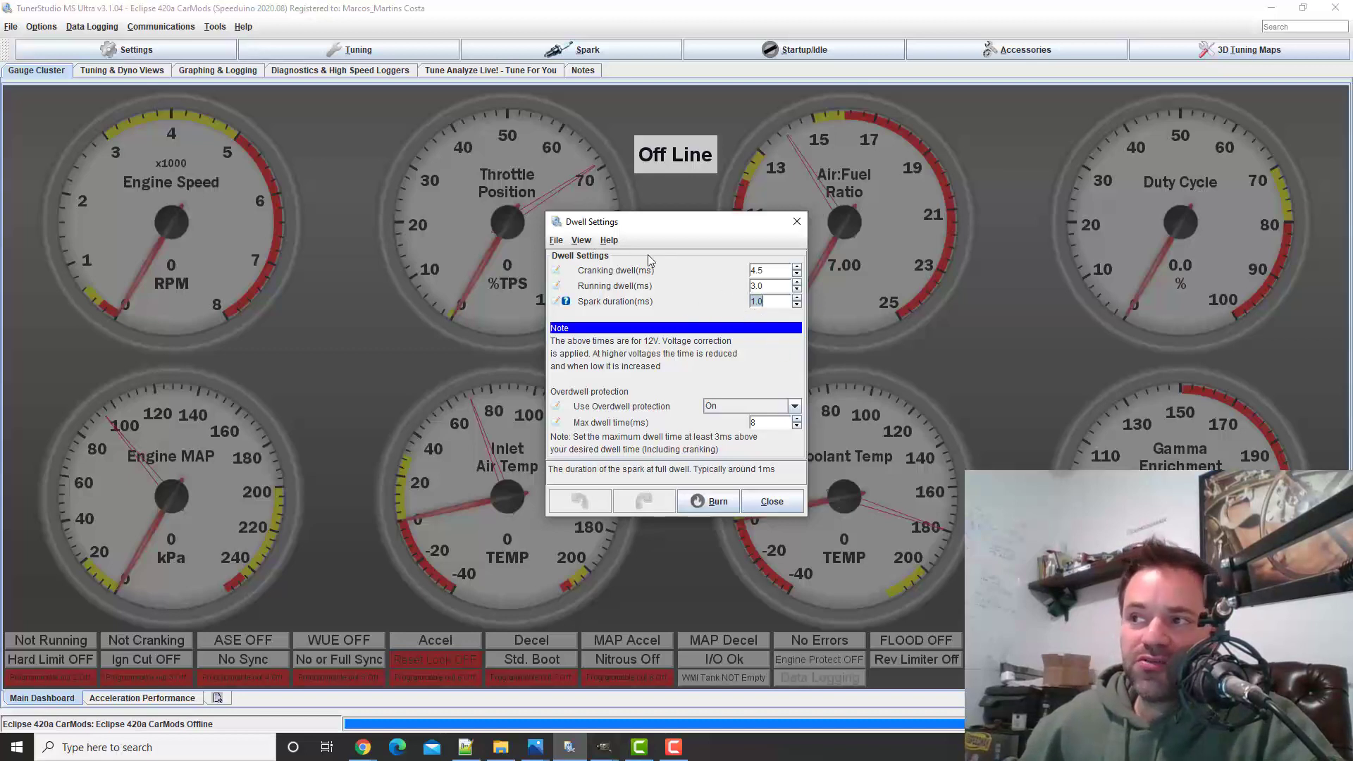
{"action": "left_click", "coordinate": [771, 501]}
{"action": "left_click", "coordinate": [975, 50]}
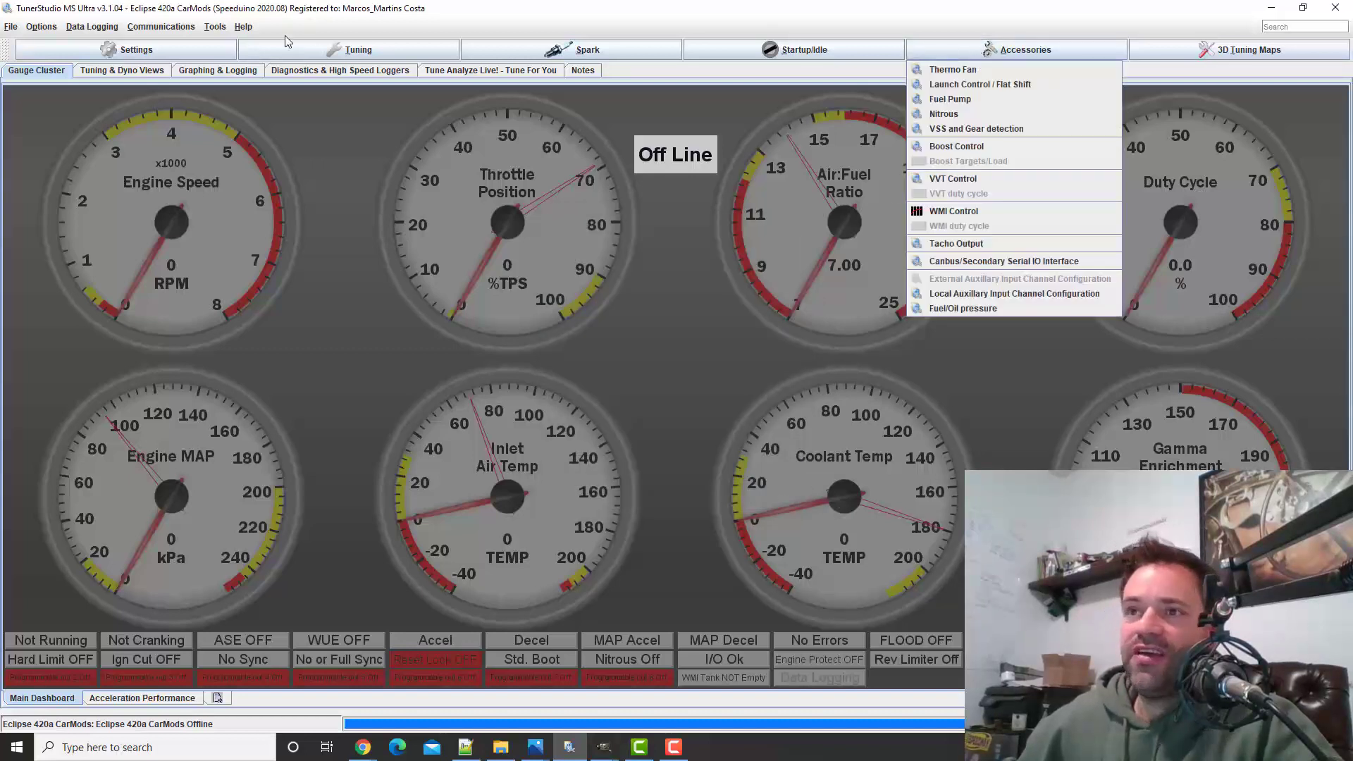
Open Engine Protection and confirm the Full cut method and 7200 rpm soft rev limit
{"action": "left_click", "coordinate": [167, 49]}
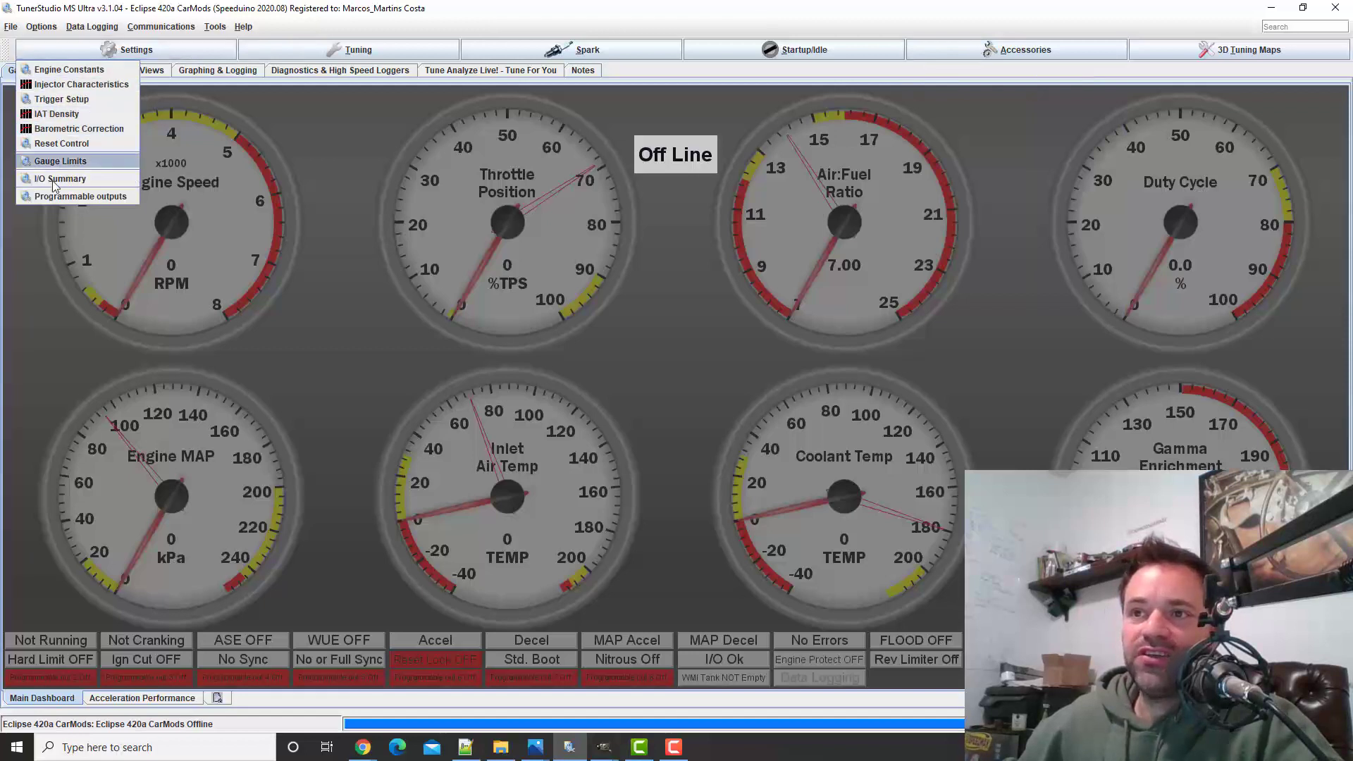
{"action": "mouse_move", "coordinate": [246, 51]}
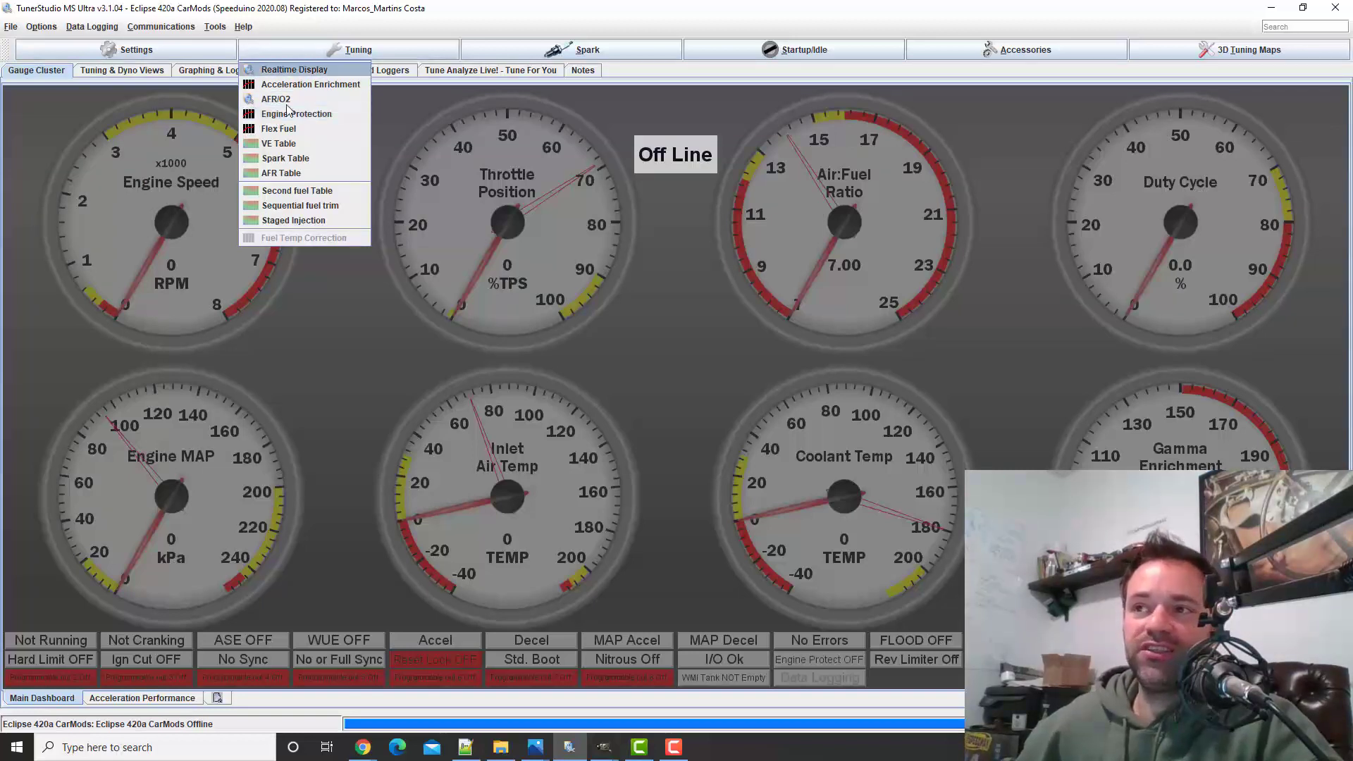
{"action": "left_click", "coordinate": [294, 126]}
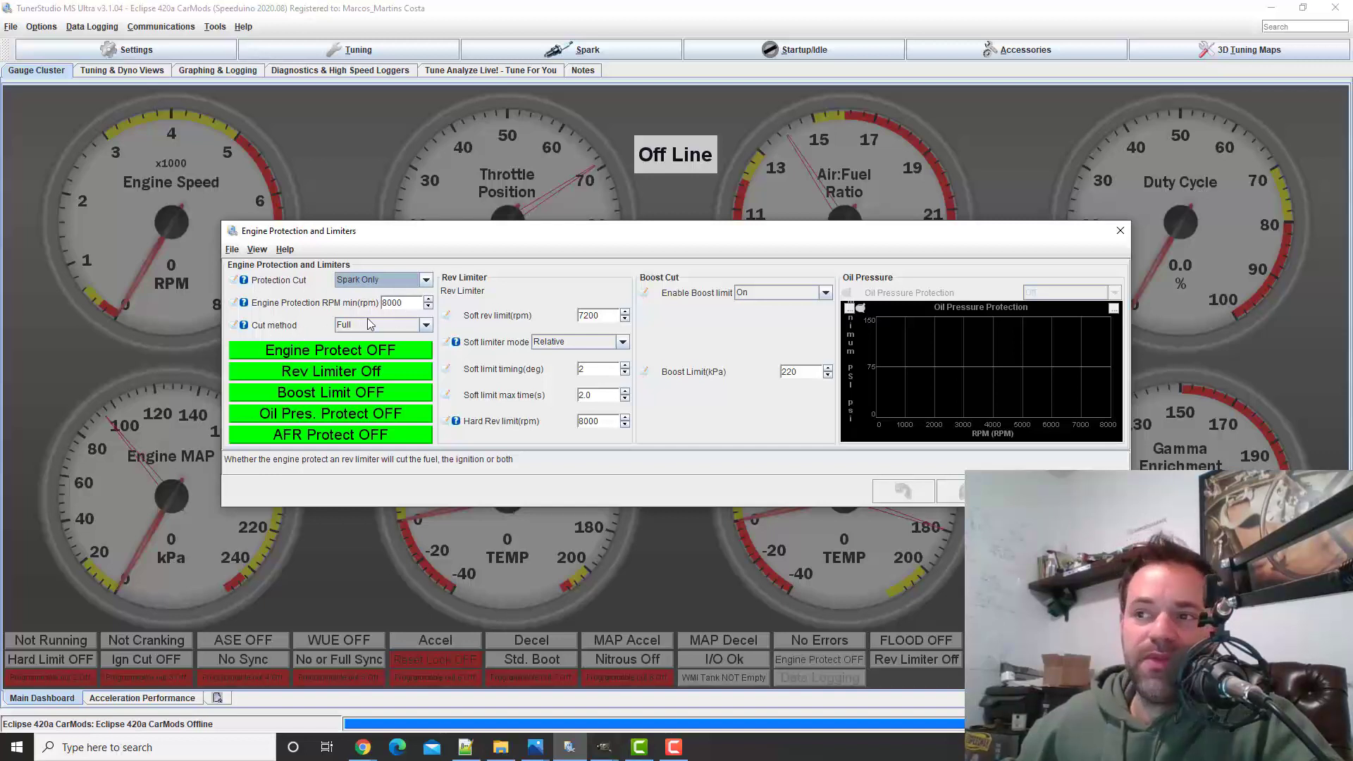
{"action": "left_click", "coordinate": [371, 325]}
{"action": "left_click", "coordinate": [370, 327]}
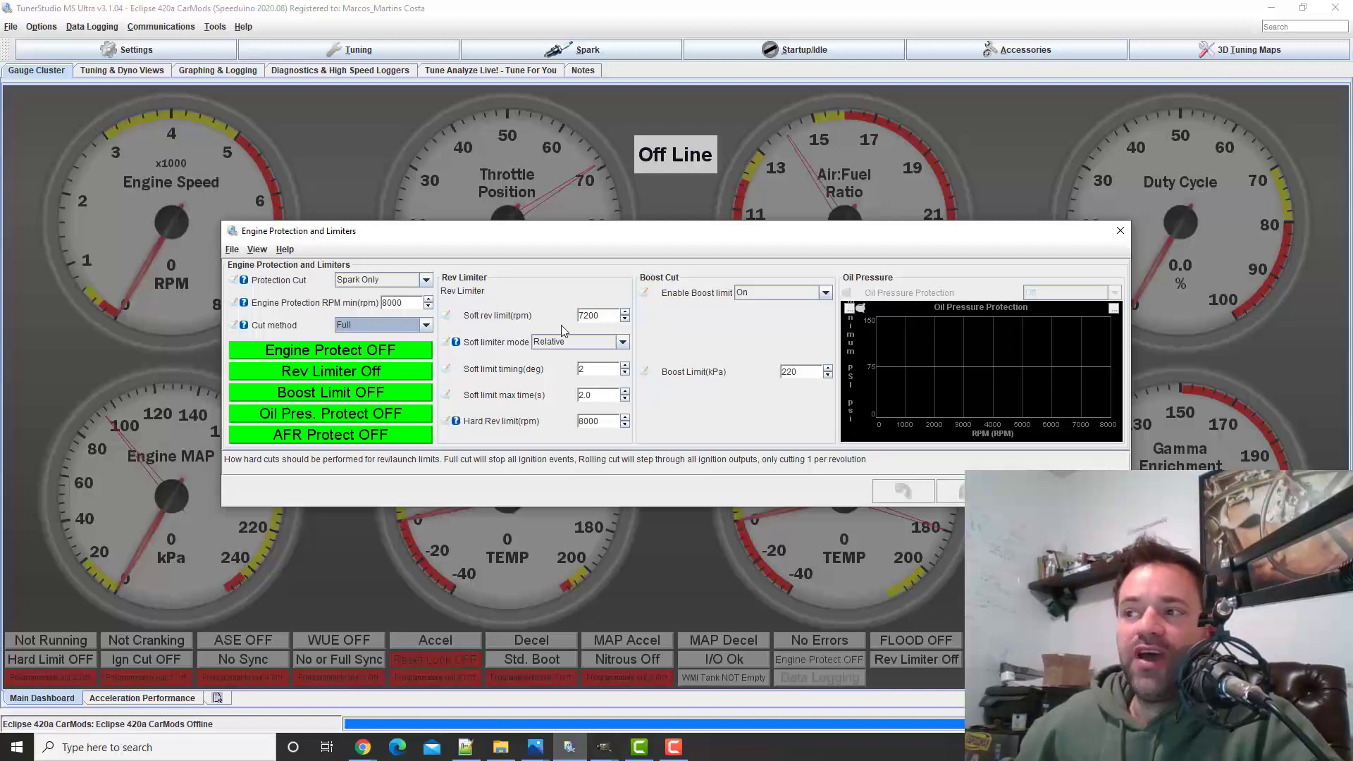
{"action": "left_click", "coordinate": [603, 318]}
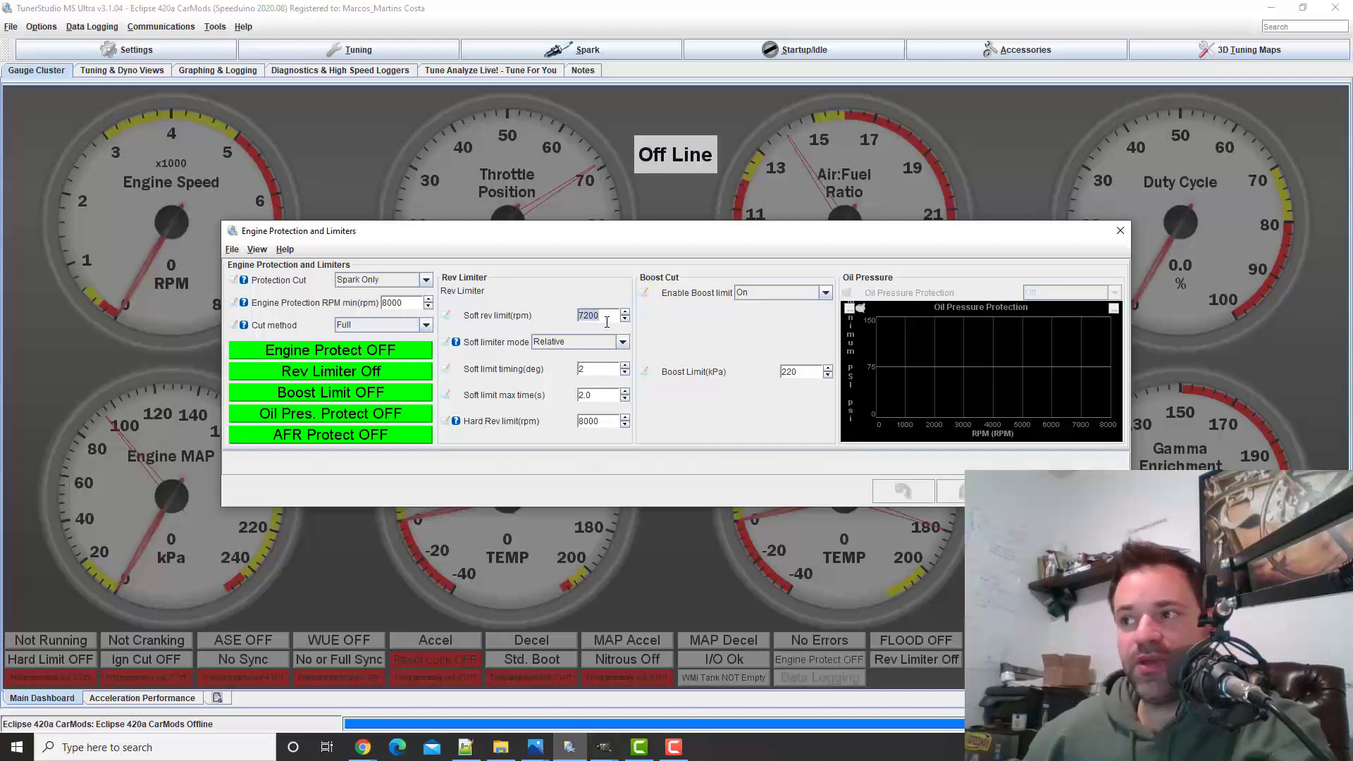
{"action": "left_click", "coordinate": [574, 345]}
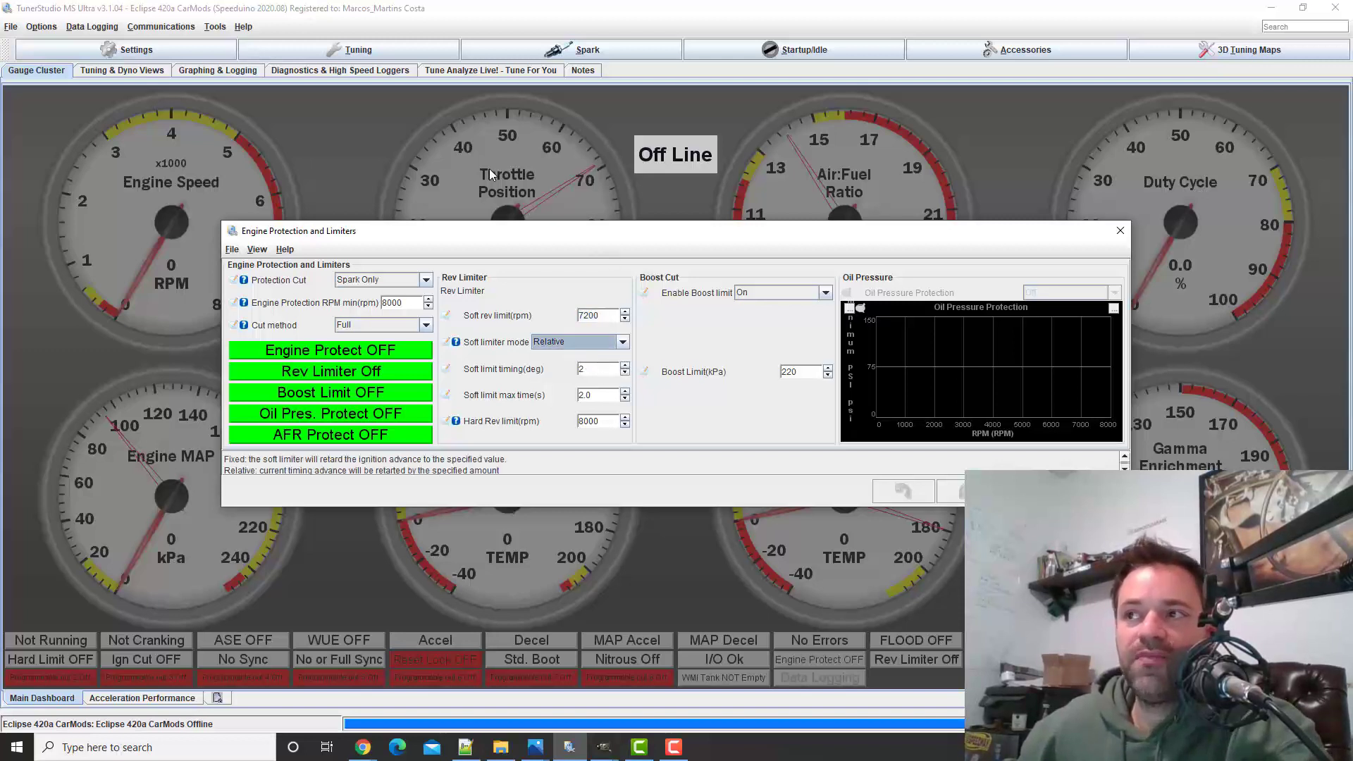
{"action": "left_click", "coordinate": [513, 51]}
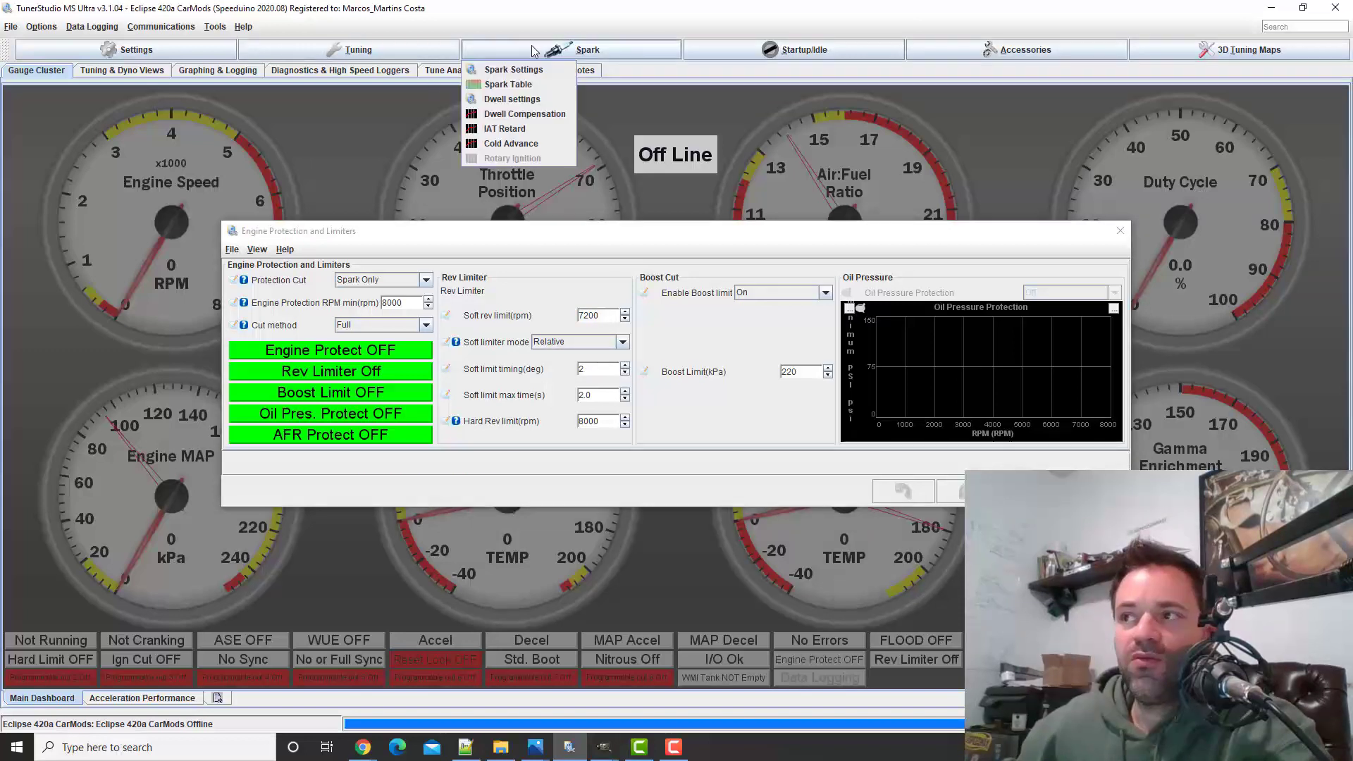
{"action": "left_click", "coordinate": [513, 85]}
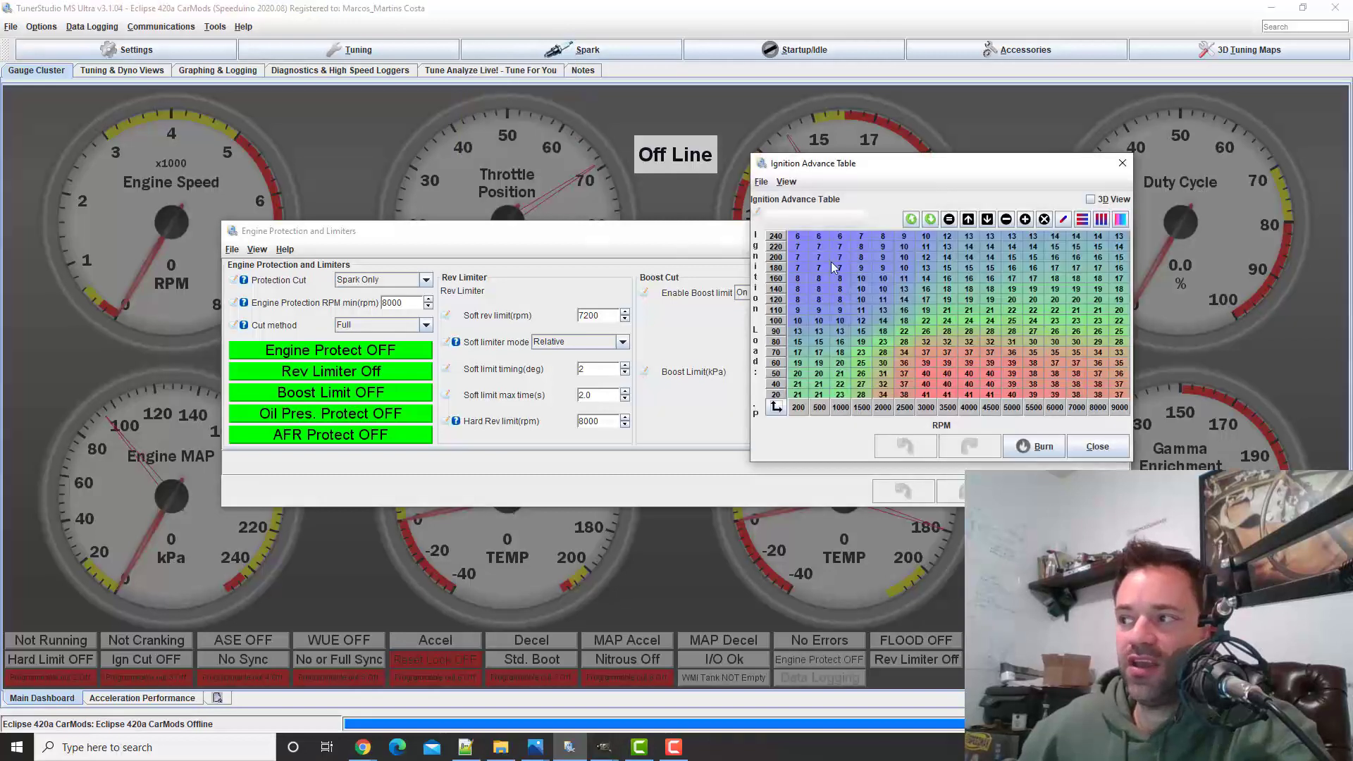
{"action": "left_click", "coordinate": [1099, 269]}
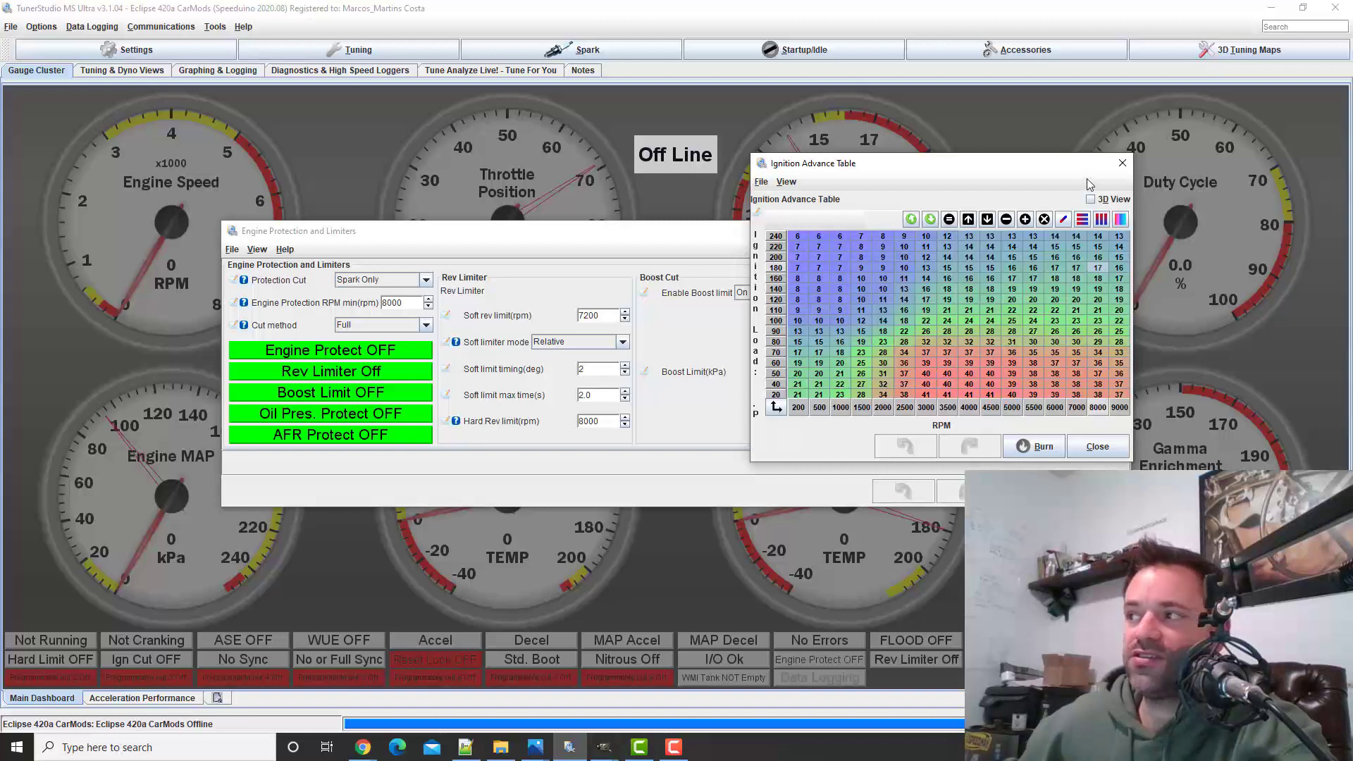
{"action": "left_click", "coordinate": [1125, 164]}
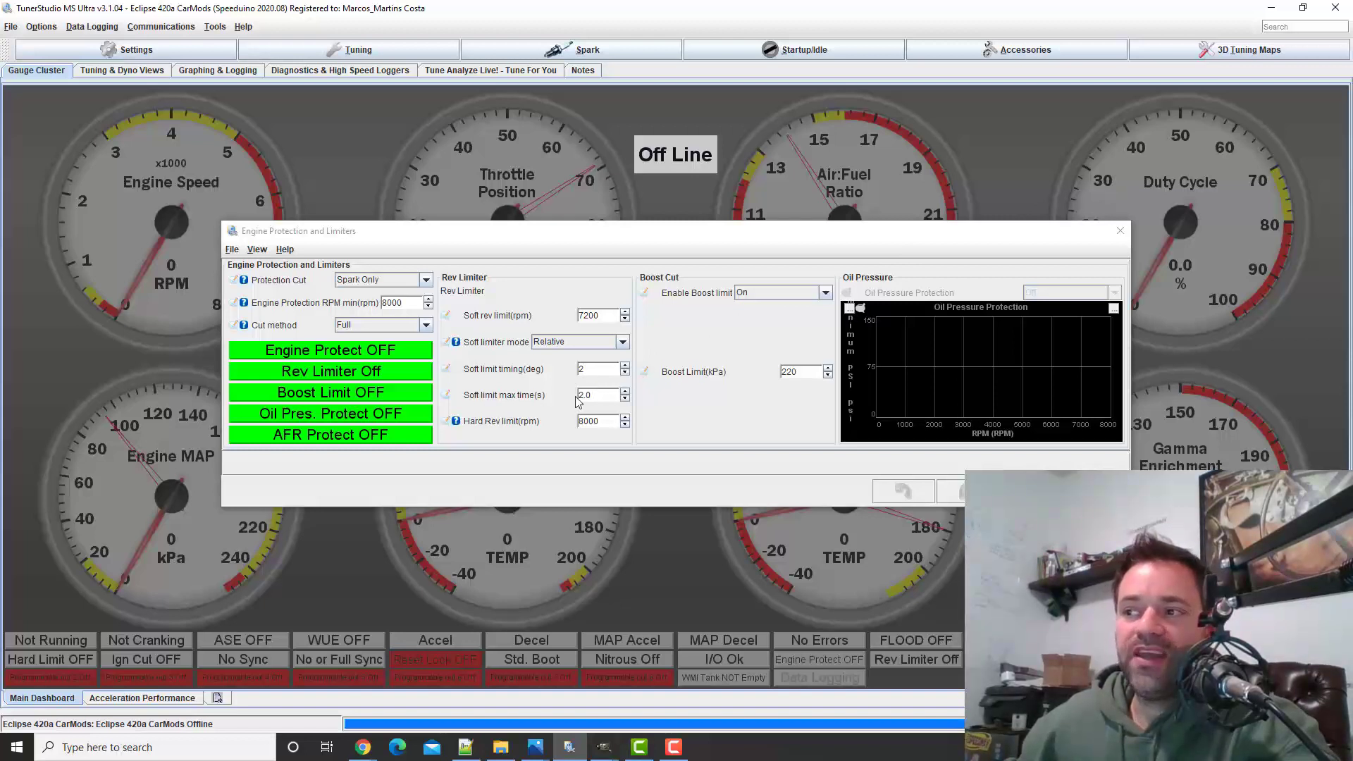
Check the 2.0 s soft limit time, 8000 rpm hard limit and 220 kPa boost limit
{"action": "left_click", "coordinate": [609, 401]}
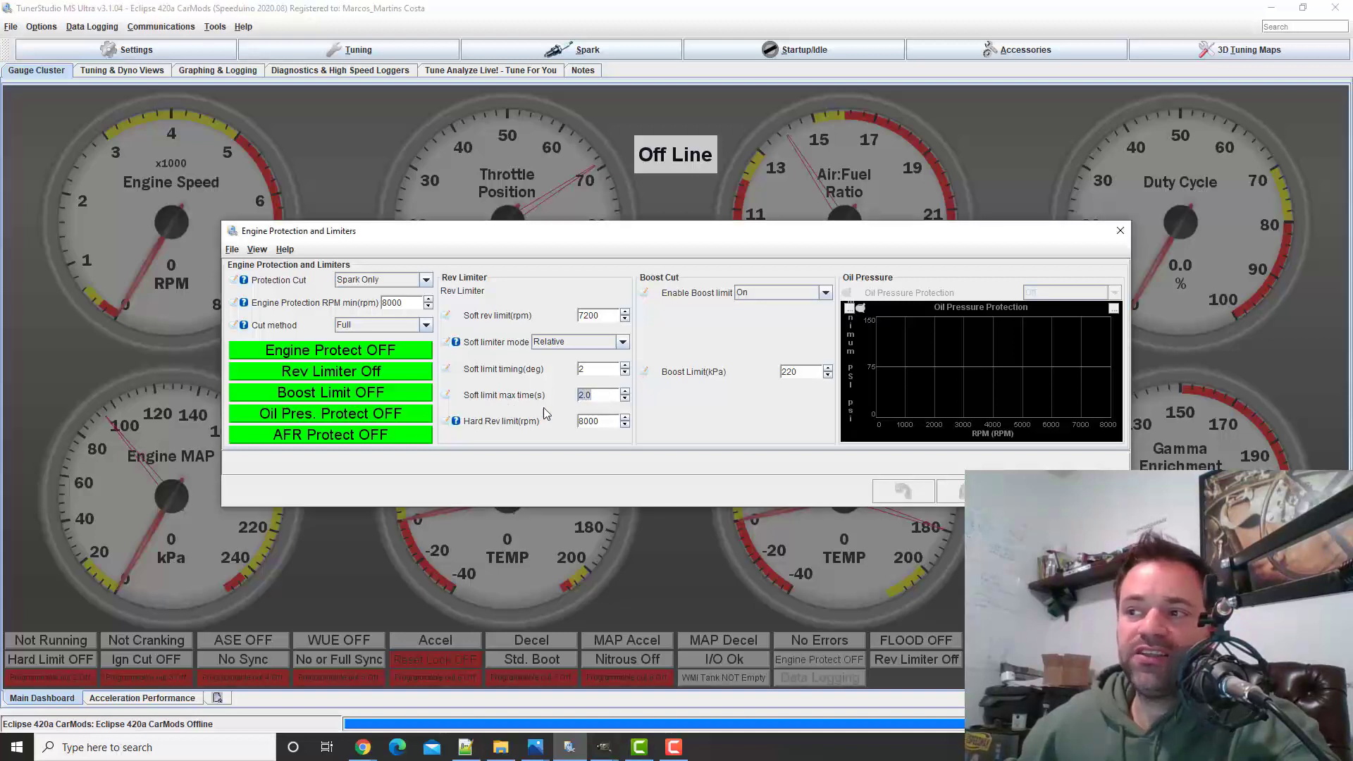
{"action": "left_click", "coordinate": [597, 421]}
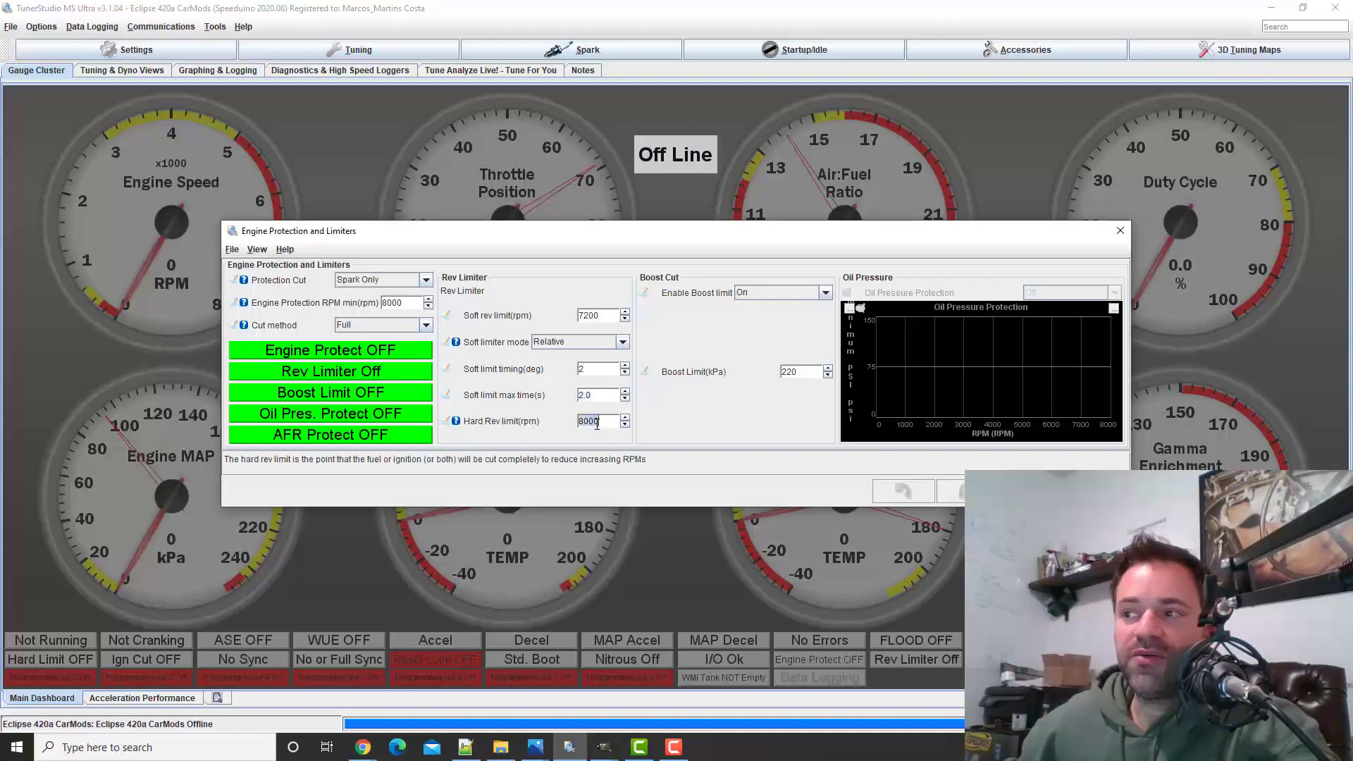
{"action": "left_click", "coordinate": [759, 294]}
{"action": "left_click", "coordinate": [759, 294]}
{"action": "left_click", "coordinate": [804, 374]}
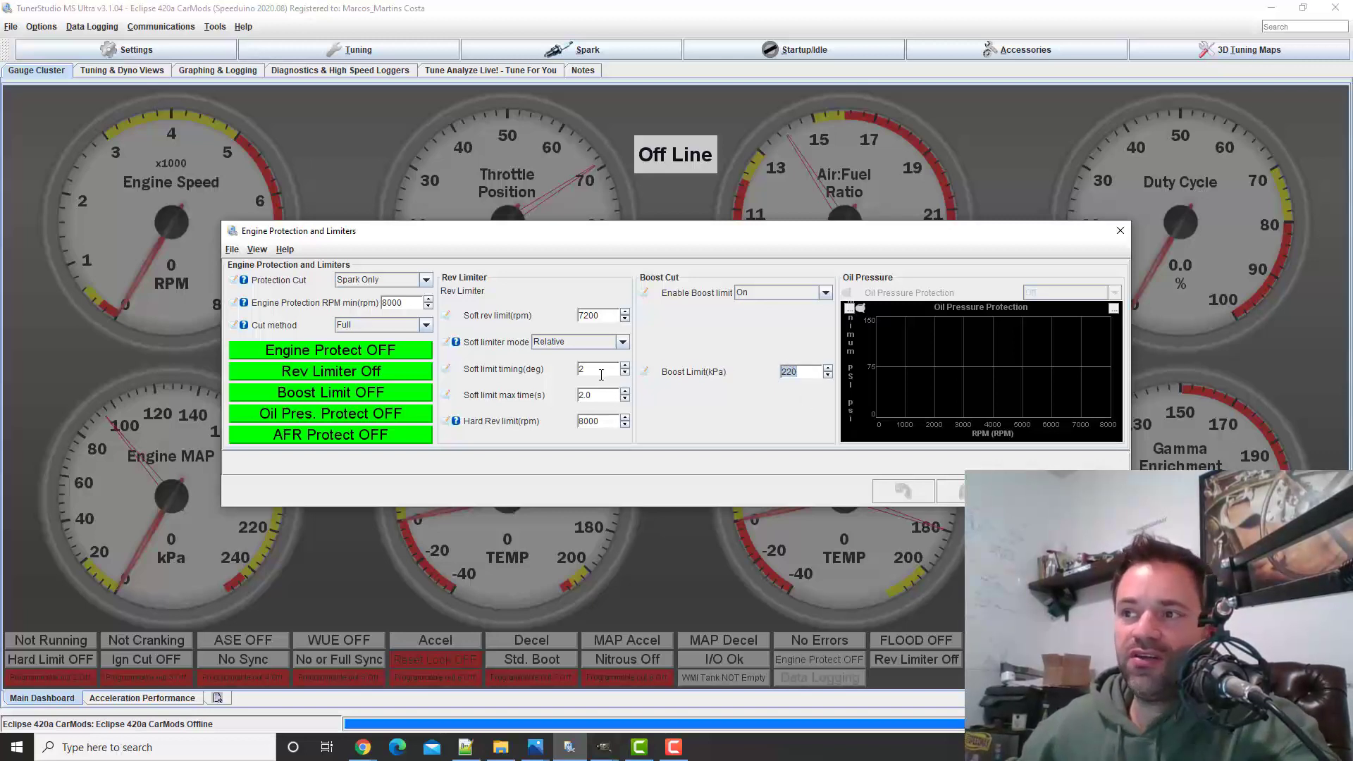
{"action": "left_click", "coordinate": [547, 52]}
{"action": "left_click", "coordinate": [349, 49]}
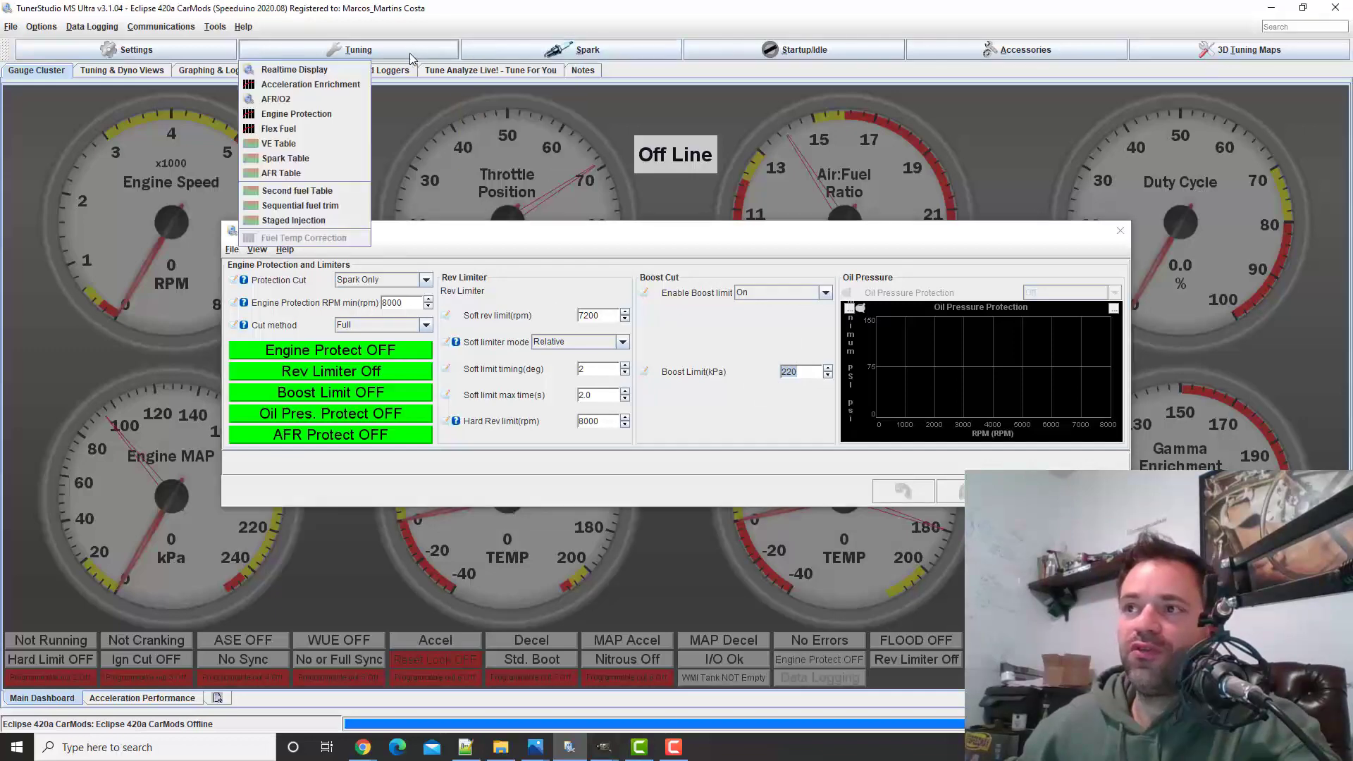
{"action": "left_click", "coordinate": [297, 149]}
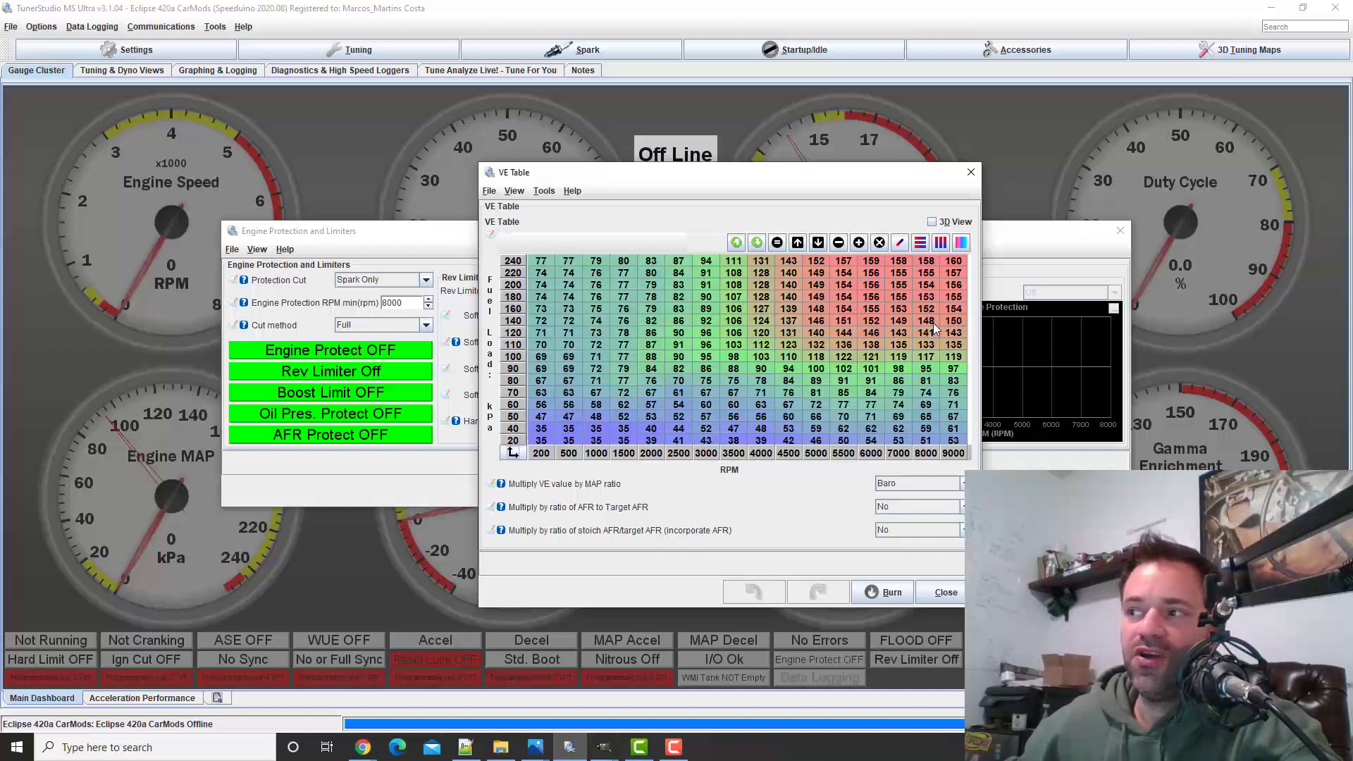
{"action": "left_click", "coordinate": [945, 592]}
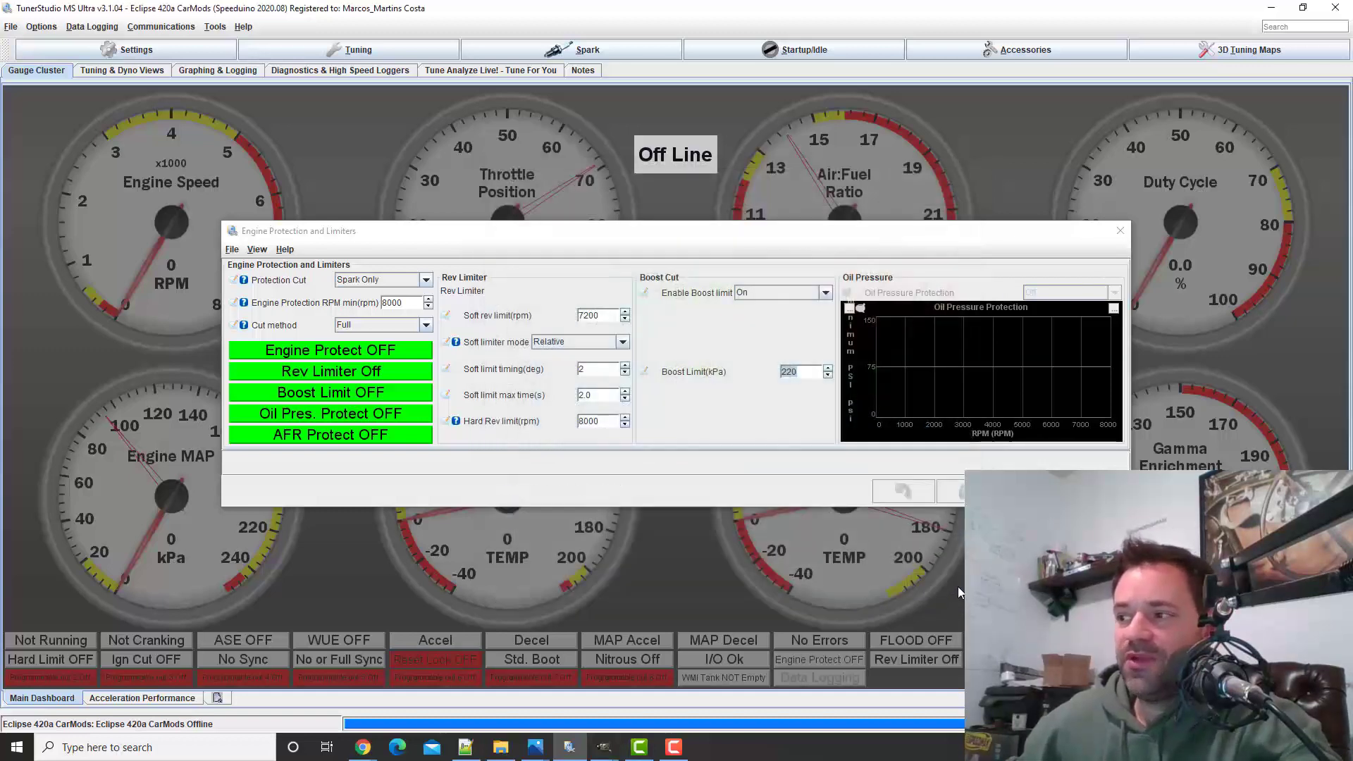